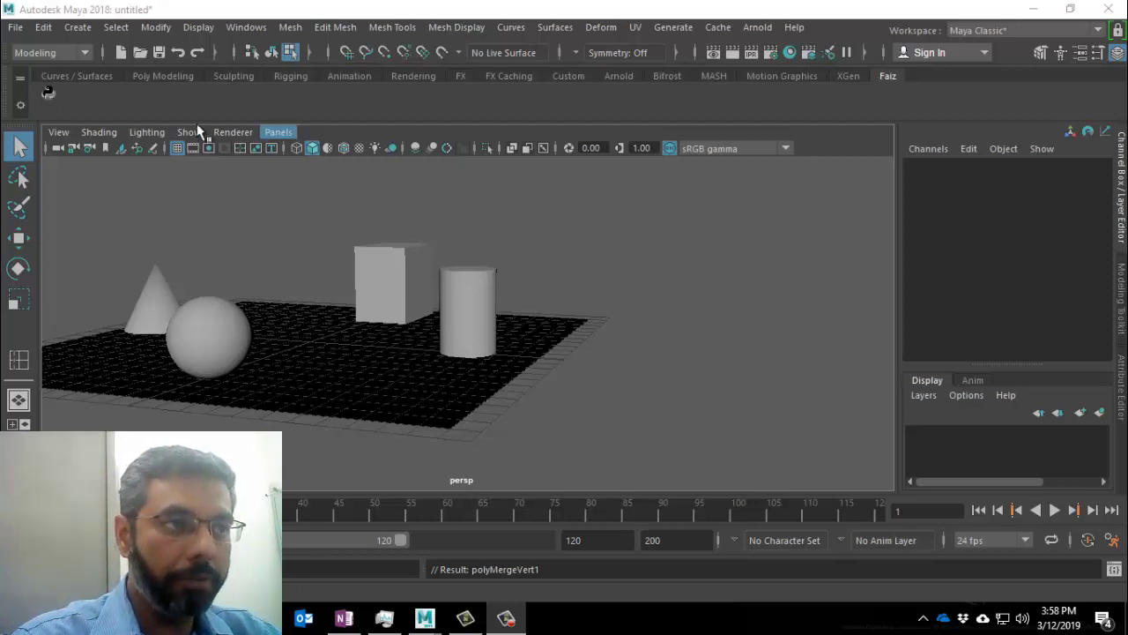
pyautogui.click(849, 78)
pyautogui.click(889, 76)
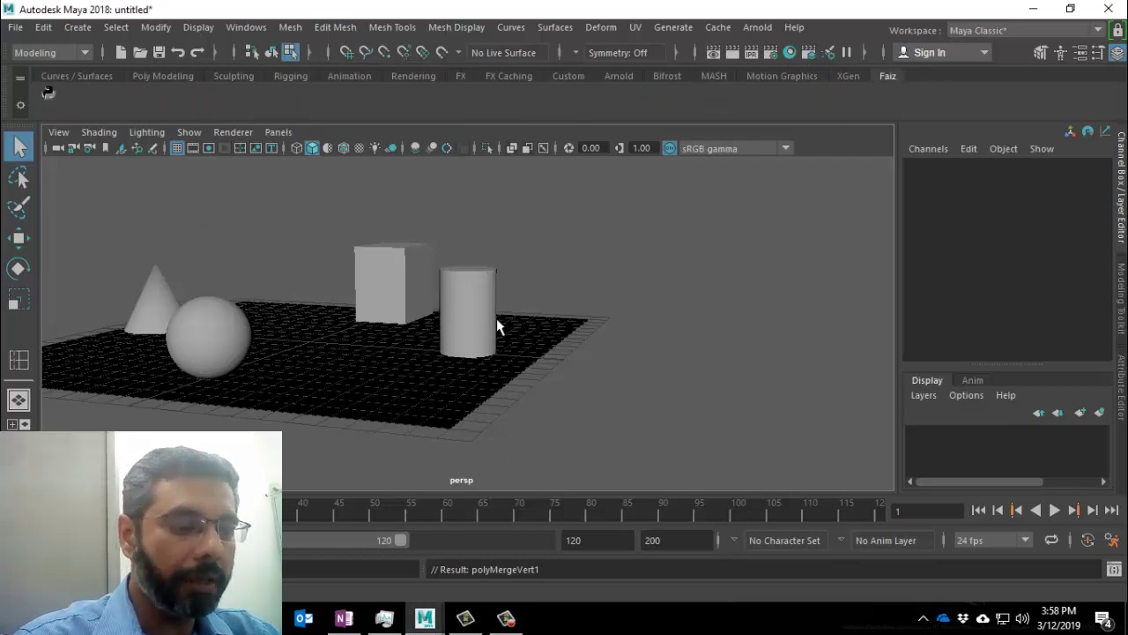
pyautogui.keyDown('alt'); pyautogui.moveTo(448, 350); pyautogui.dragTo(372, 329); pyautogui.keyUp('alt')
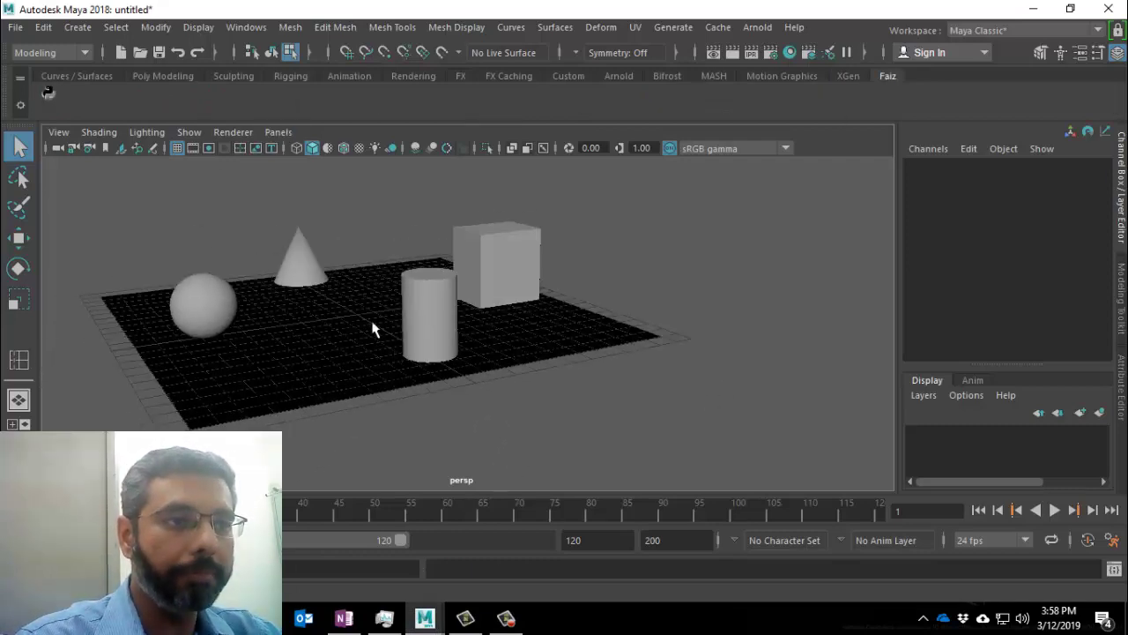
pyautogui.keyDown('alt'); pyautogui.moveTo(378, 373); pyautogui.dragTo(695, 335); pyautogui.keyUp('alt')
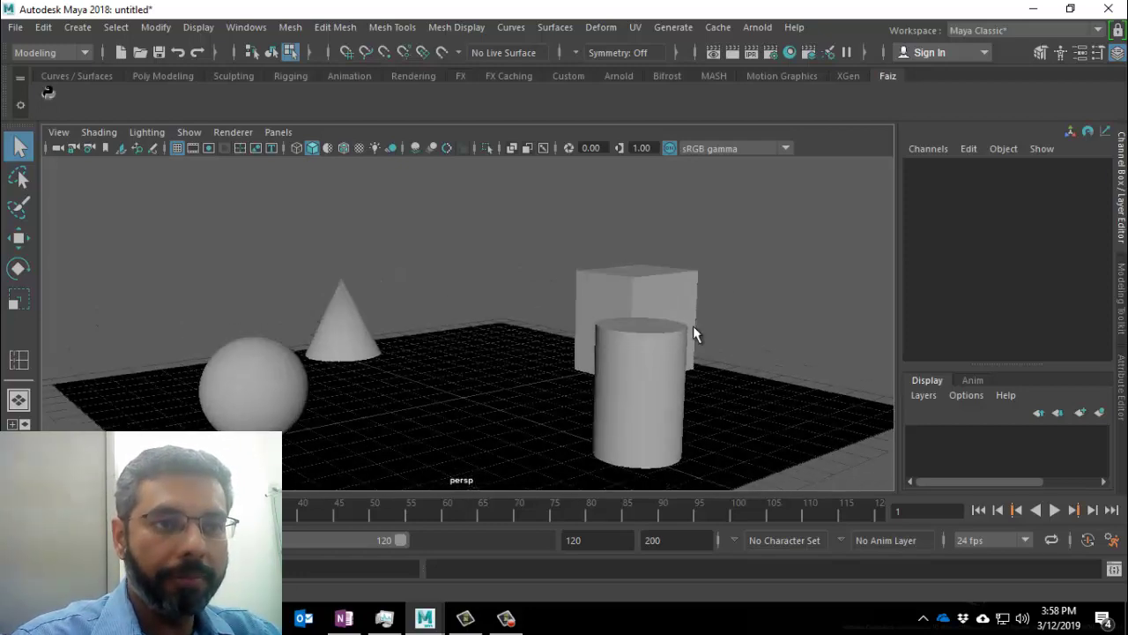
# Step: Try the cube's marking menu by switching the cube to edge mode and back to object mode
pyautogui.click(693, 333)
pyautogui.moveTo(654, 342); pyautogui.dragTo(655, 97, button='right')
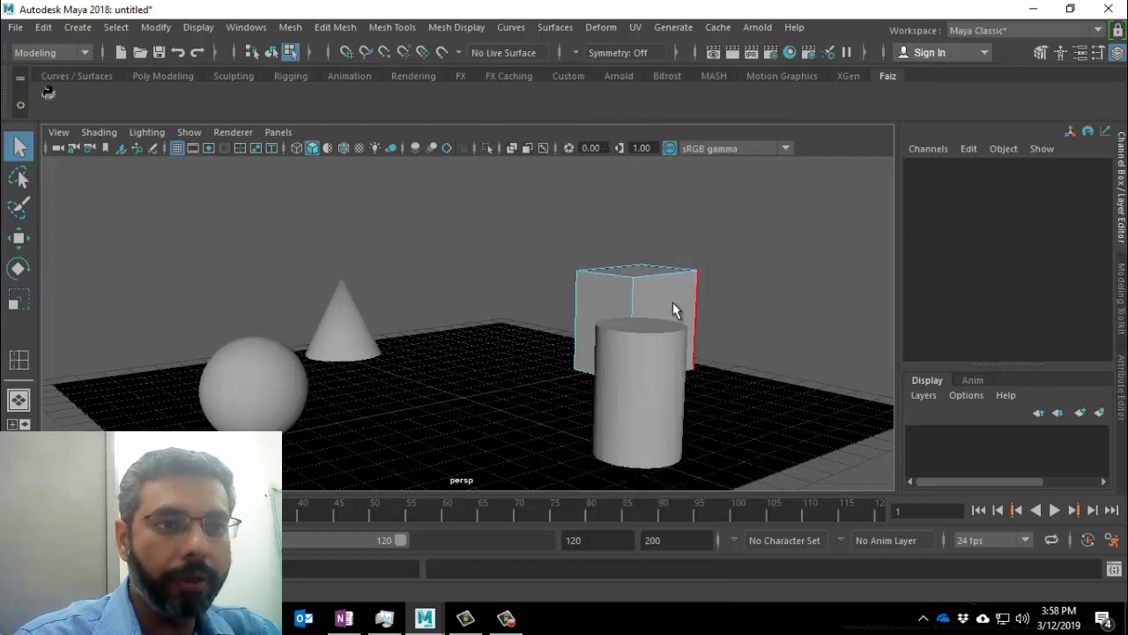
pyautogui.moveTo(655, 291); pyautogui.dragTo(710, 126, button='right')
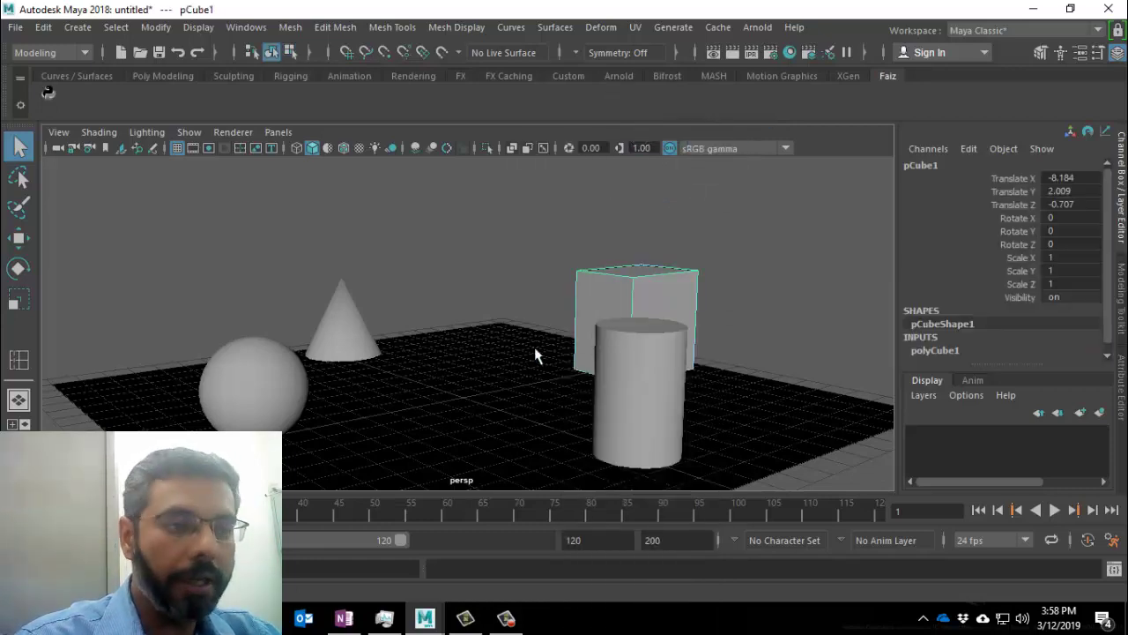
pyautogui.keyDown('alt'); pyautogui.moveTo(536, 356); pyautogui.dragTo(553, 465); pyautogui.keyUp('alt')
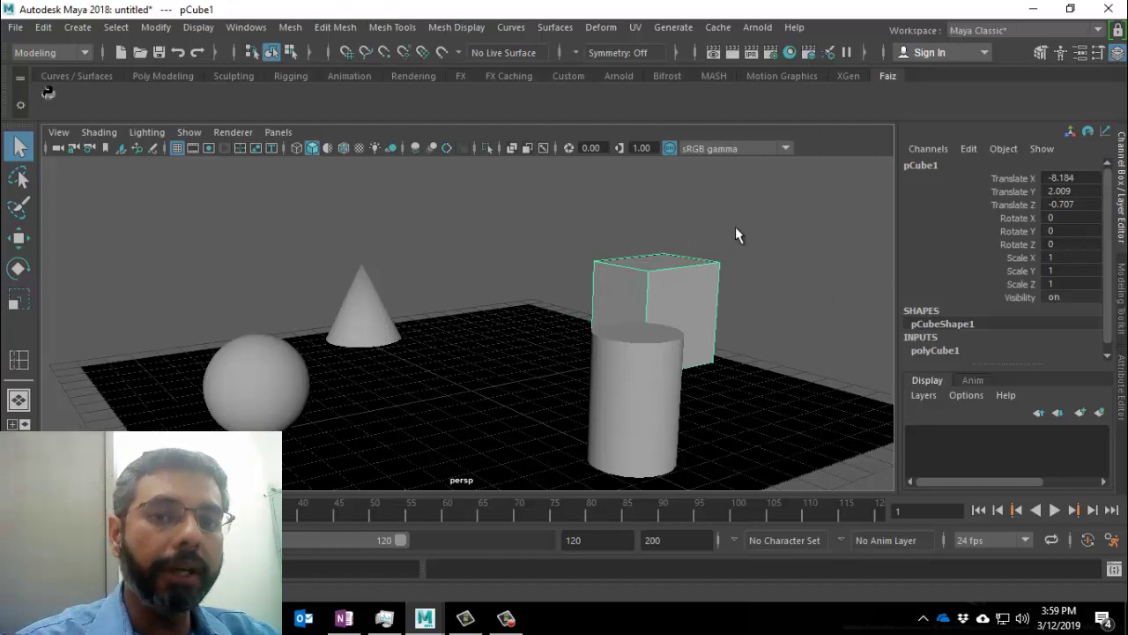
# Step: Create a new shelf named temp
pyautogui.click(22, 106)
pyautogui.click(88, 174)
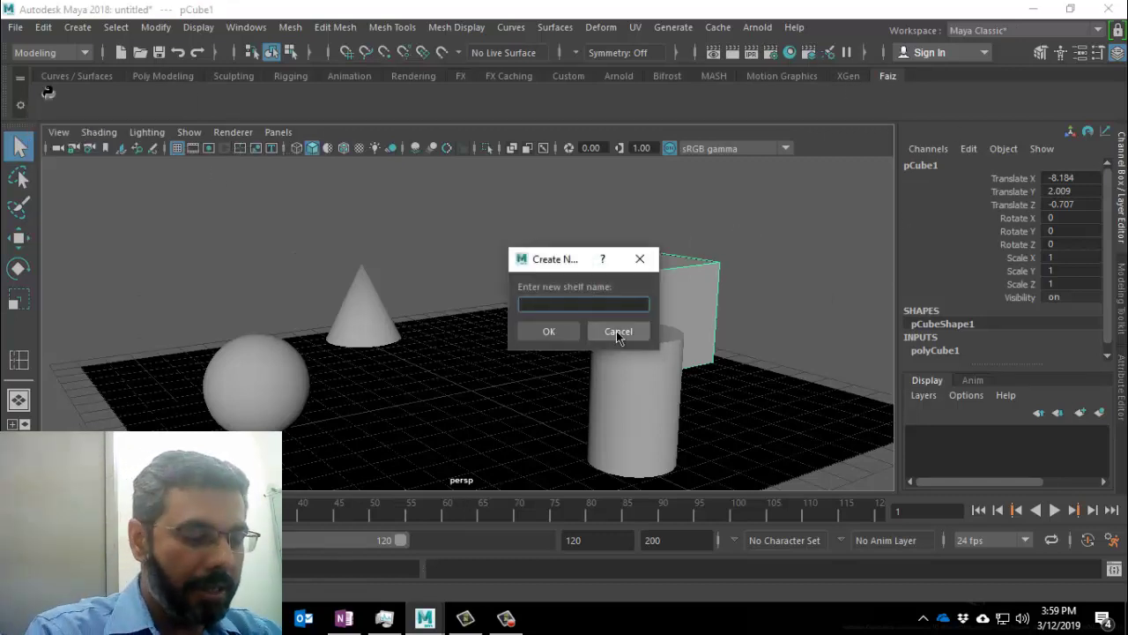
pyautogui.write('temp')
pyautogui.press('Return')
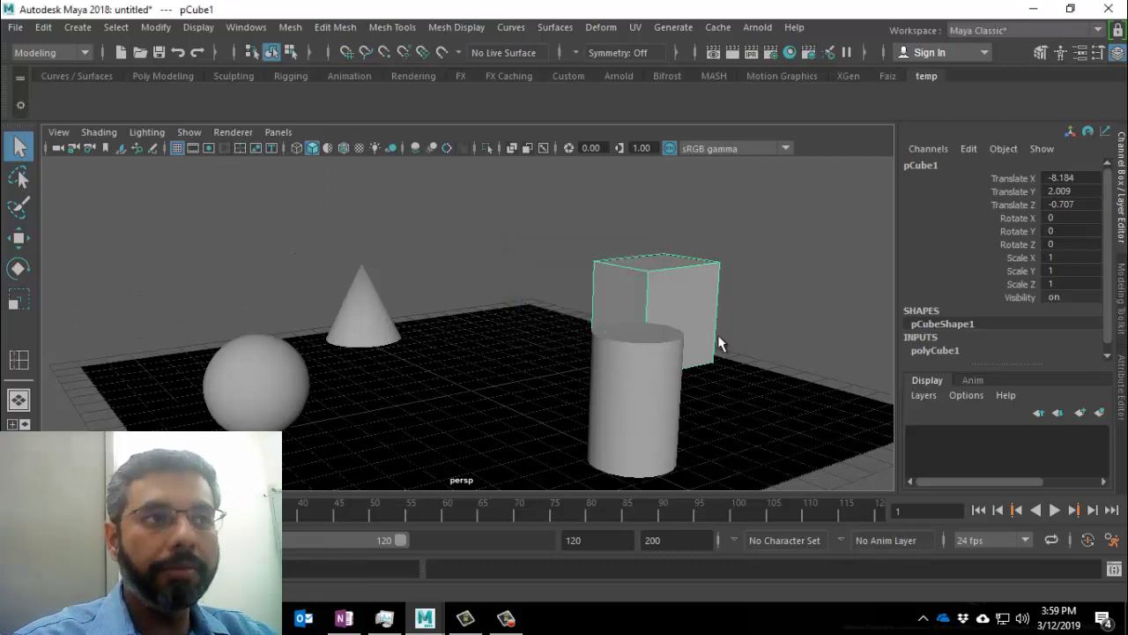
# Step: Add the Bevel, Connect, Extrude and Merge commands to the temp shelf
pyautogui.click(335, 27)
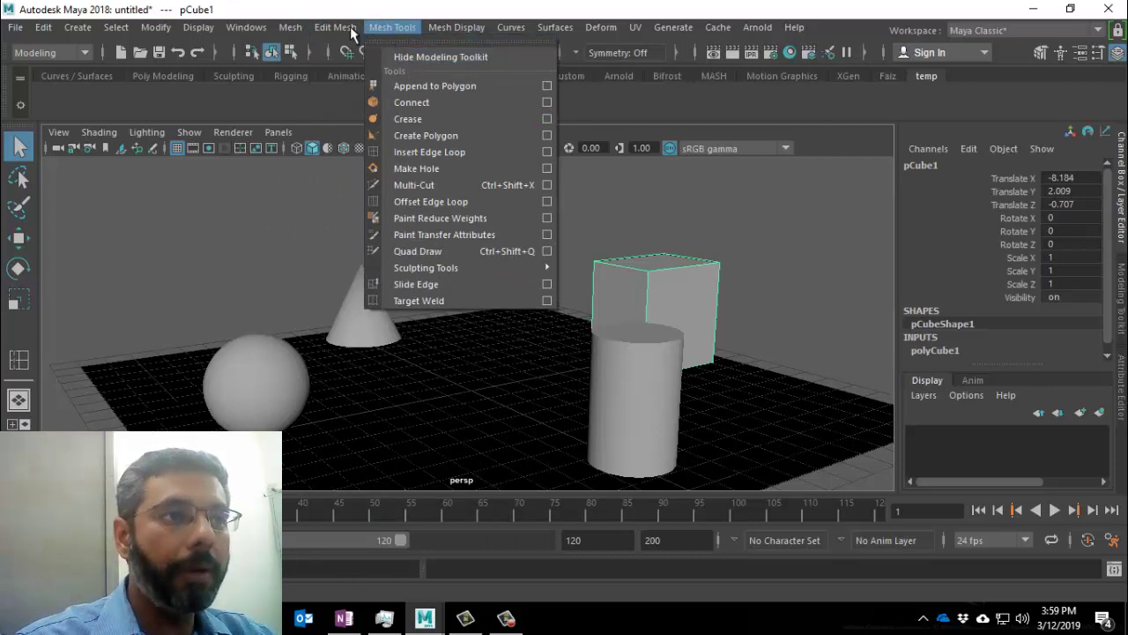
pyautogui.moveTo(348, 31)
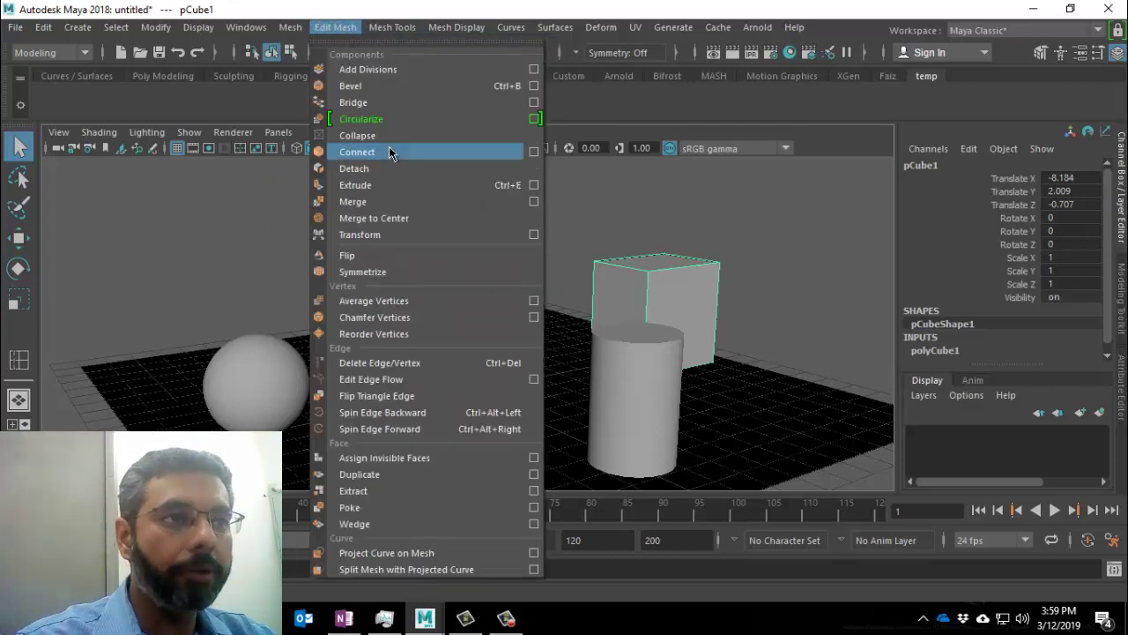
pyautogui.keyDown('ctrl'); pyautogui.keyDown('shift'); pyautogui.click(388, 89); pyautogui.keyUp('shift'); pyautogui.keyUp('ctrl')
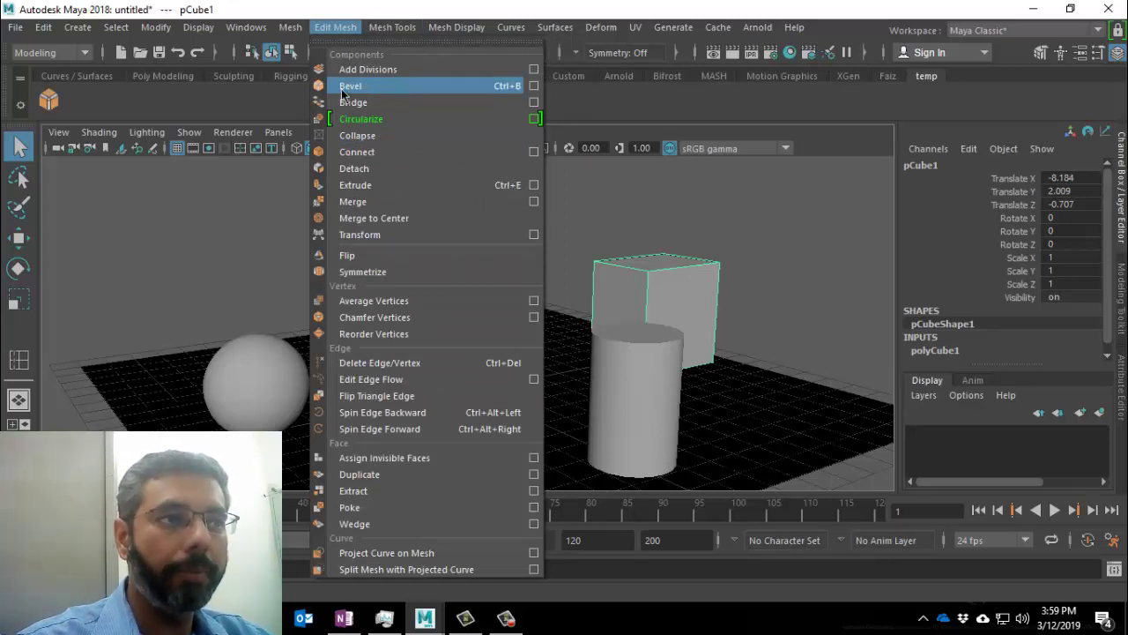
pyautogui.keyDown('ctrl'); pyautogui.keyDown('shift'); pyautogui.click(380, 152); pyautogui.keyUp('shift'); pyautogui.keyUp('ctrl')
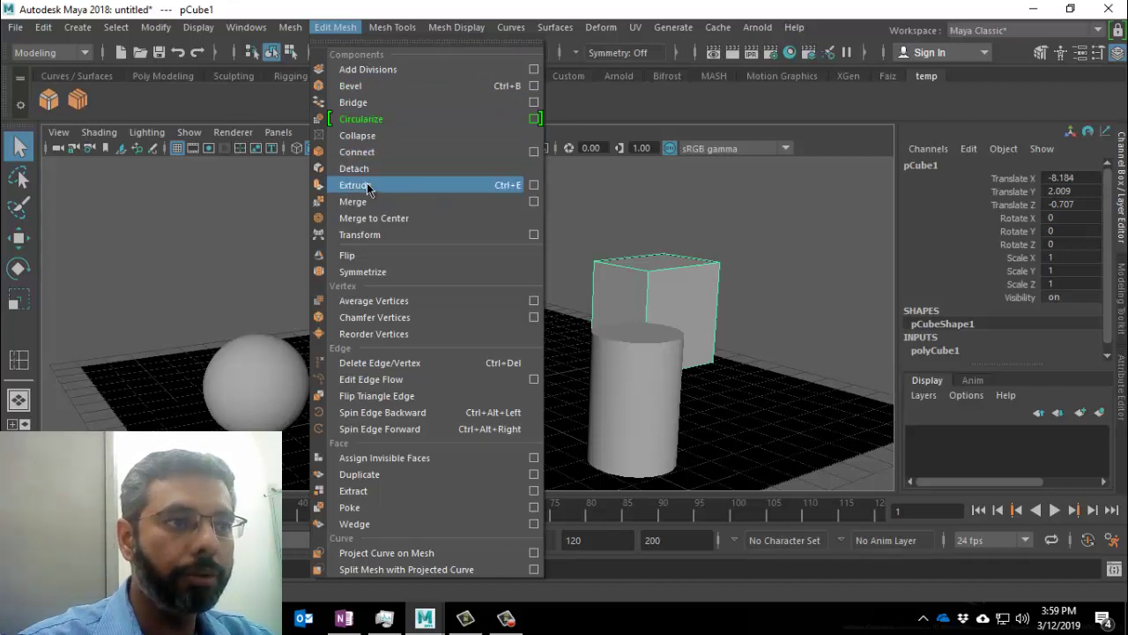
pyautogui.keyDown('ctrl'); pyautogui.keyDown('shift'); pyautogui.click(366, 185); pyautogui.keyUp('shift'); pyautogui.keyUp('ctrl')
pyautogui.keyDown('ctrl'); pyautogui.keyDown('shift'); pyautogui.click(388, 202); pyautogui.keyUp('shift'); pyautogui.keyUp('ctrl')
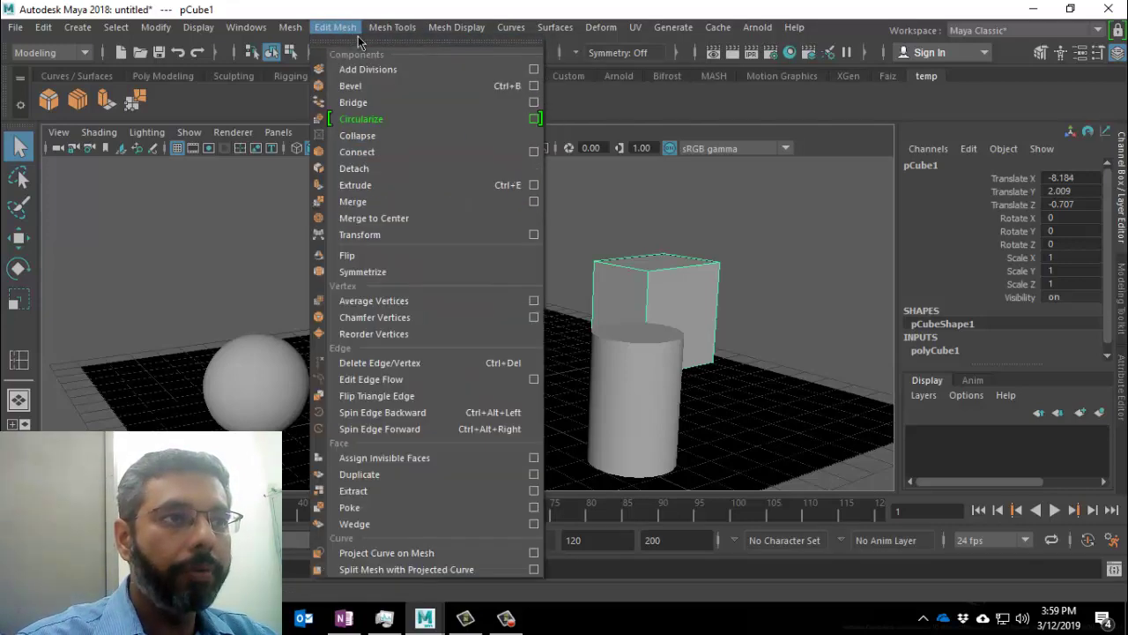
# Step: Add the Extract, Insert Edge Loop, Multi-Cut and Sculpt Tool commands to the temp shelf
pyautogui.moveTo(396, 33)
pyautogui.moveTo(339, 27)
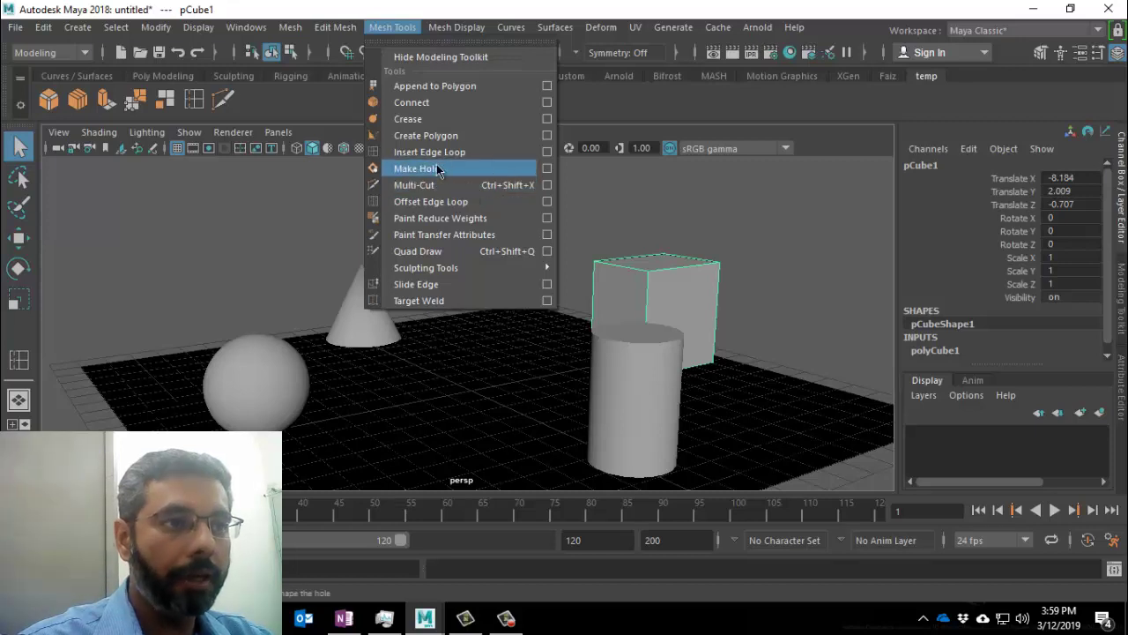
pyautogui.moveTo(444, 273)
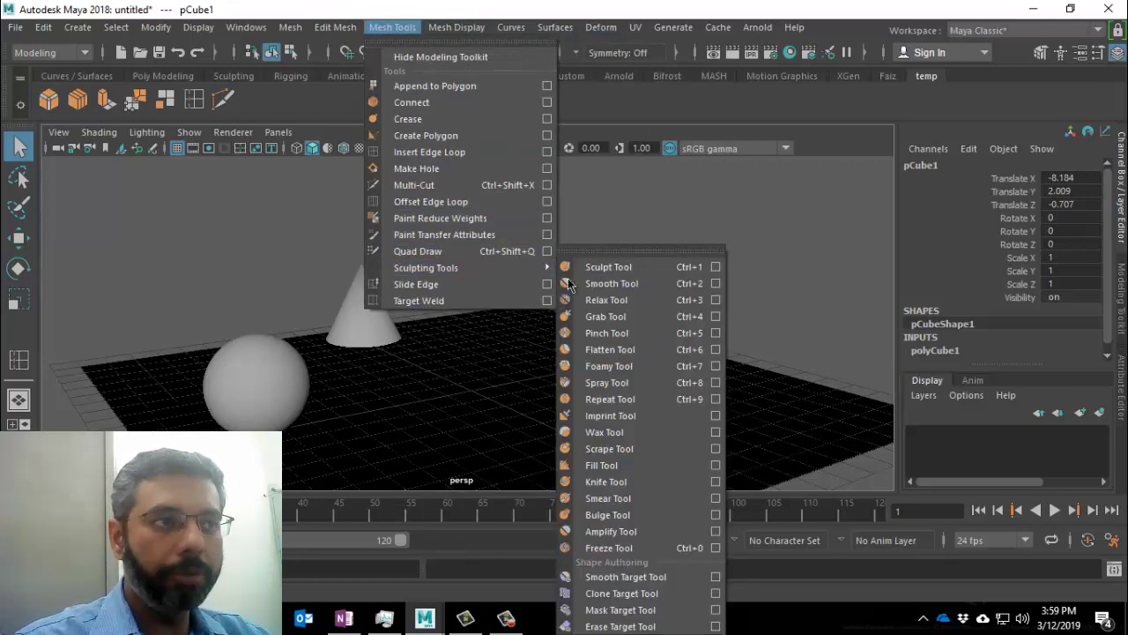
pyautogui.keyDown('ctrl'); pyautogui.keyDown('shift'); pyautogui.click(631, 266); pyautogui.keyUp('shift'); pyautogui.keyUp('ctrl')
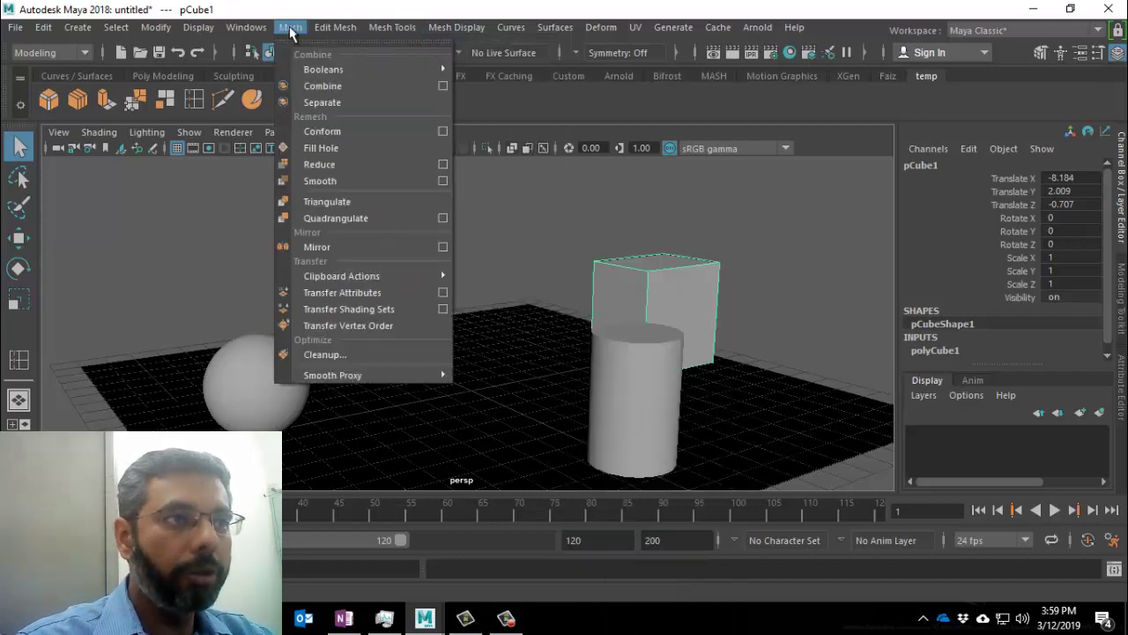
# Step: Add the Combine, Separate and Smooth mesh commands to the temp shelf
pyautogui.moveTo(332, 35)
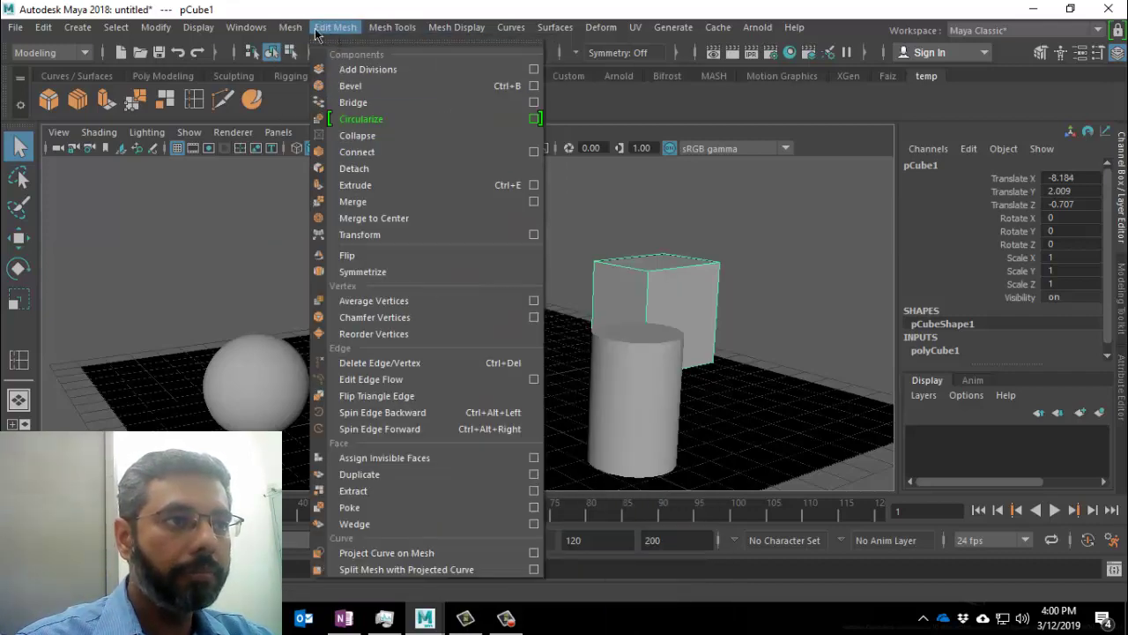
pyautogui.moveTo(290, 27)
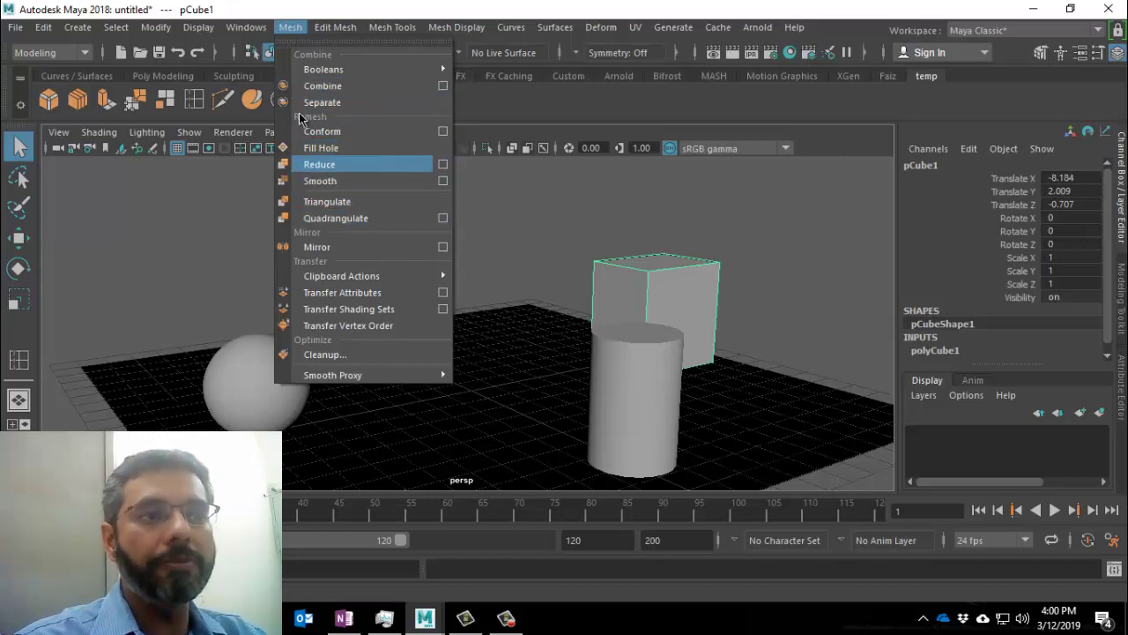
pyautogui.click(274, 177)
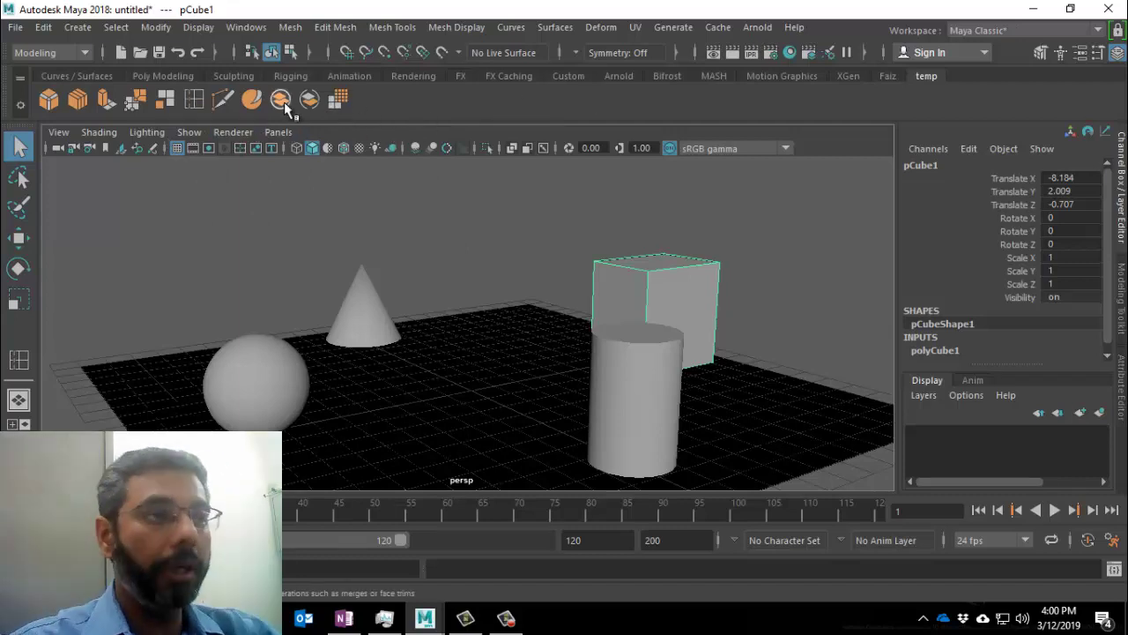
# Step: Open the Marking Menu Editor and look through the existing PA_Style_LMB, PA_Style_MMB and PA_Style_RMB entries
pyautogui.click(246, 27)
pyautogui.moveTo(371, 176)
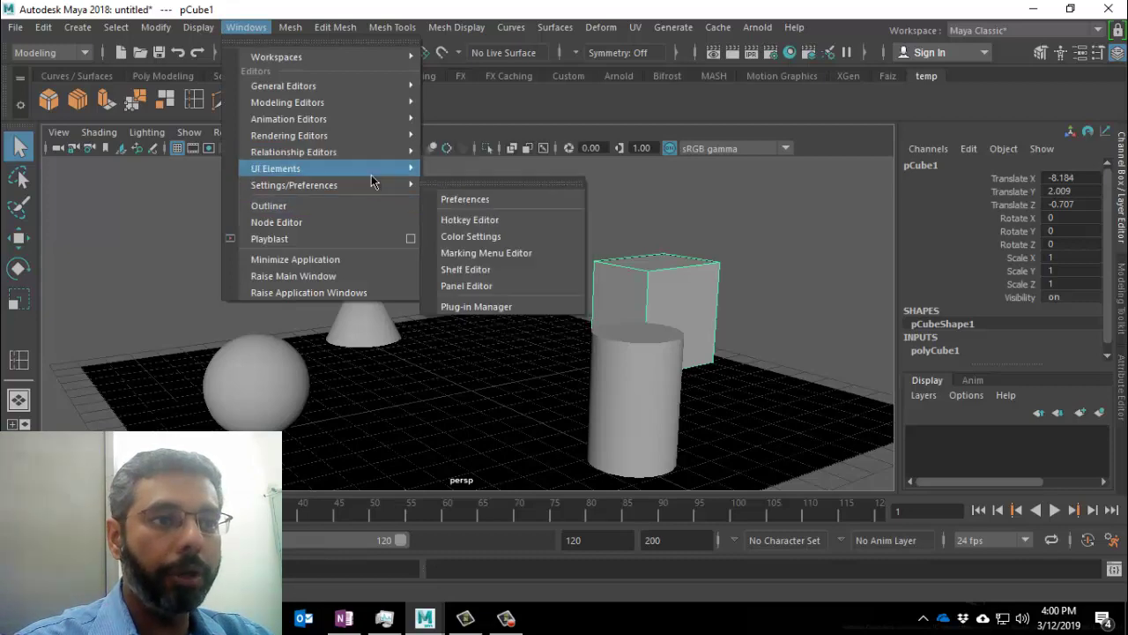
pyautogui.click(492, 254)
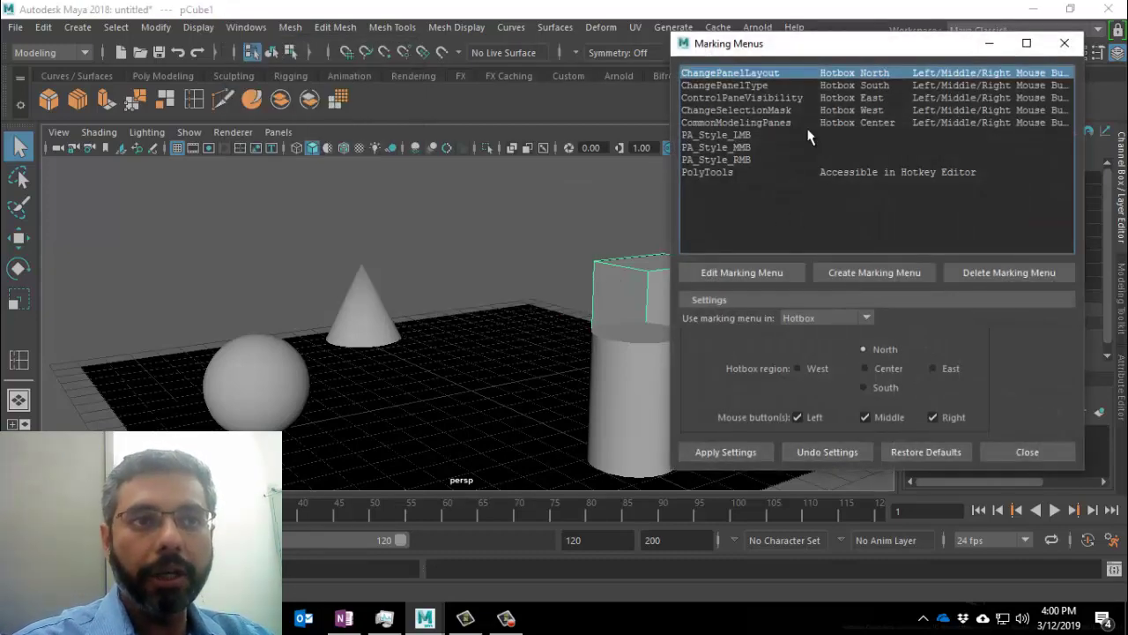
pyautogui.moveTo(826, 44); pyautogui.dragTo(639, 77)
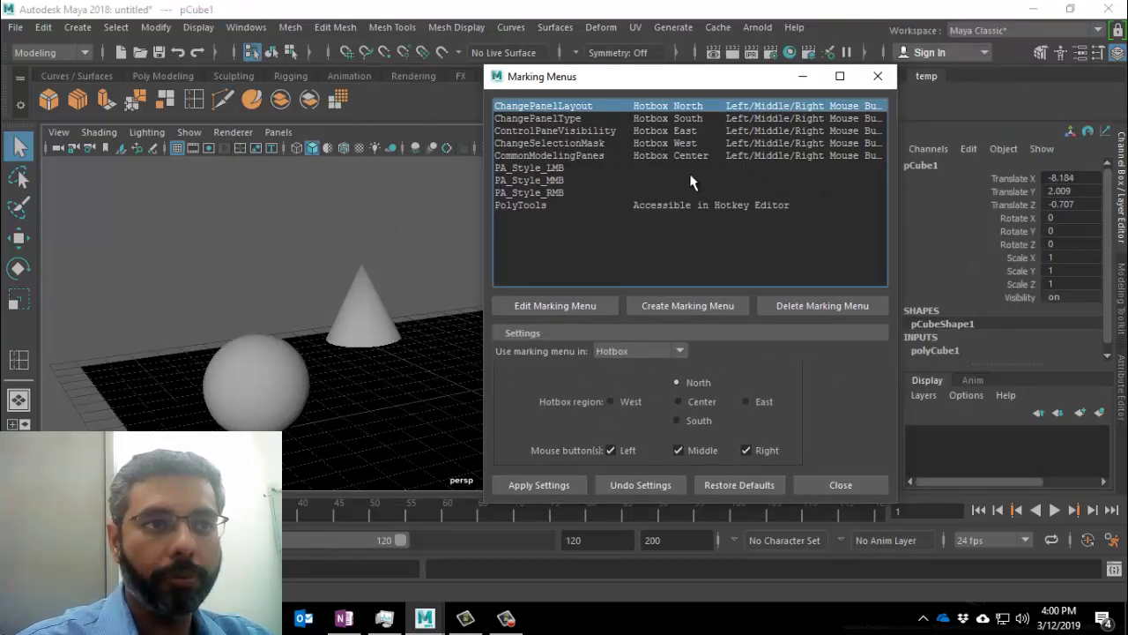
pyautogui.click(548, 167)
pyautogui.click(553, 181)
pyautogui.click(562, 193)
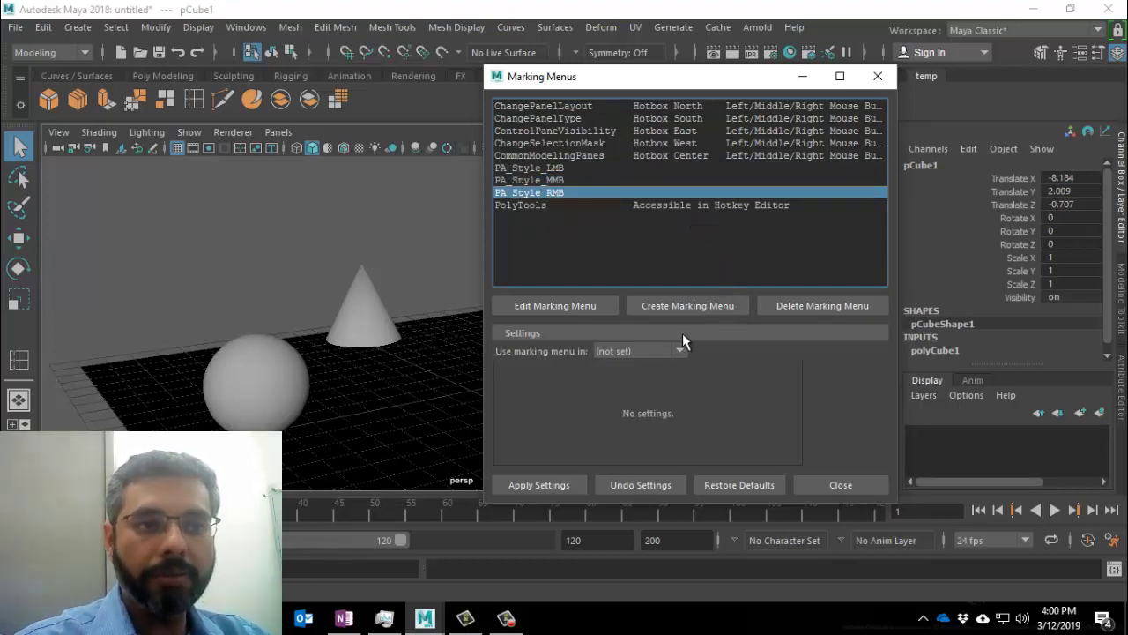
# Step: Start a new marking menu and name it PolyTools, keeping its window clear of the shelf commands
pyautogui.click(679, 309)
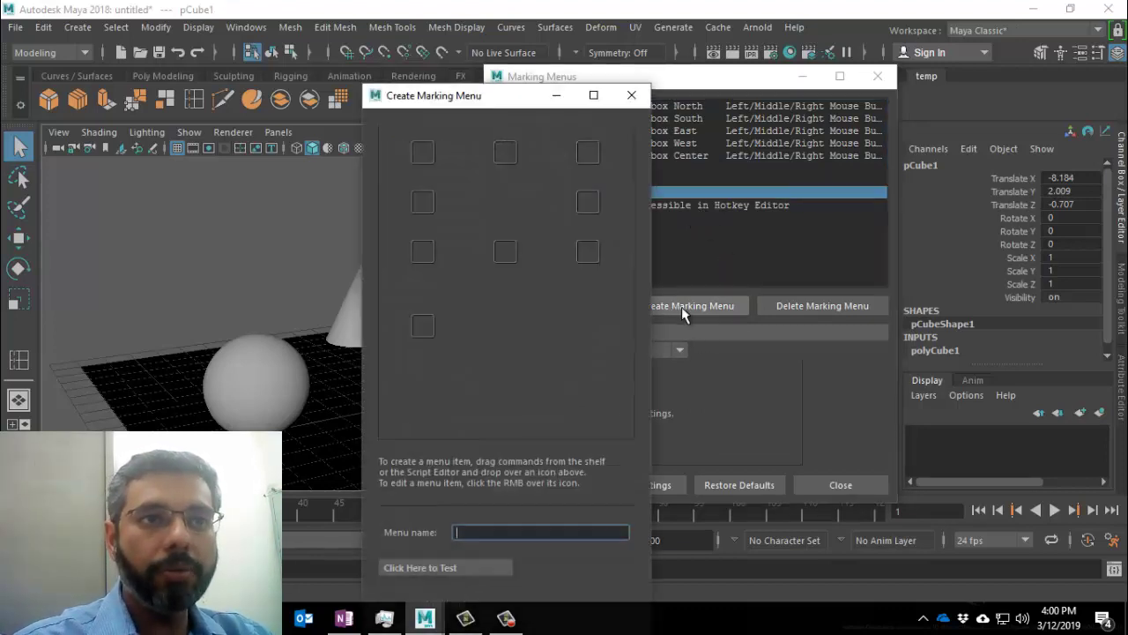
pyautogui.moveTo(516, 103); pyautogui.dragTo(763, 22)
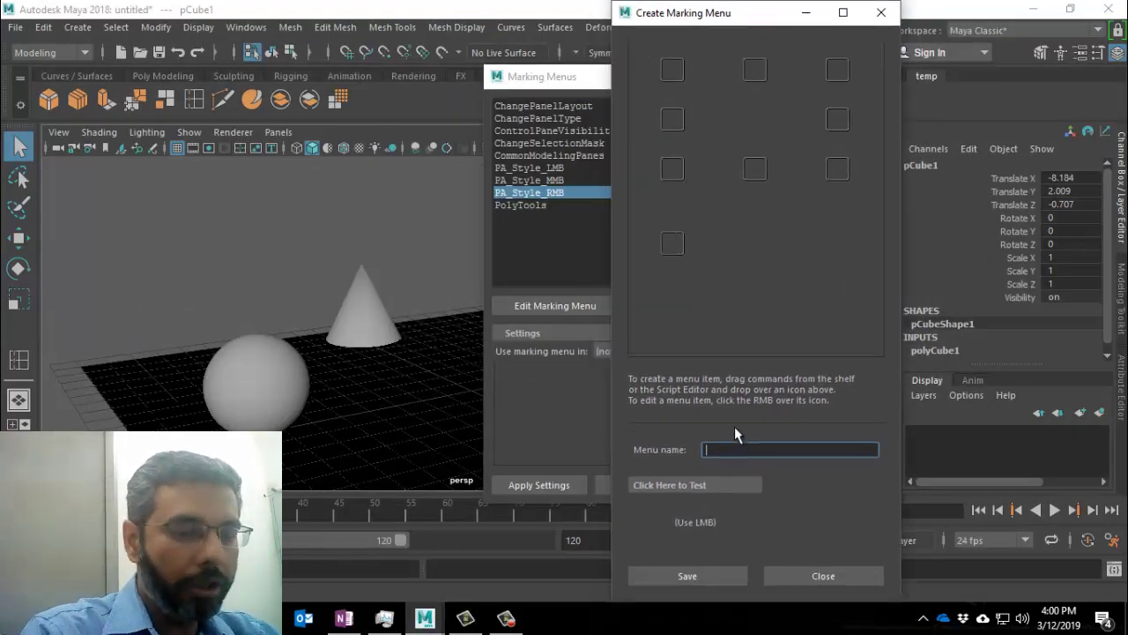
pyautogui.write('PolyTool')
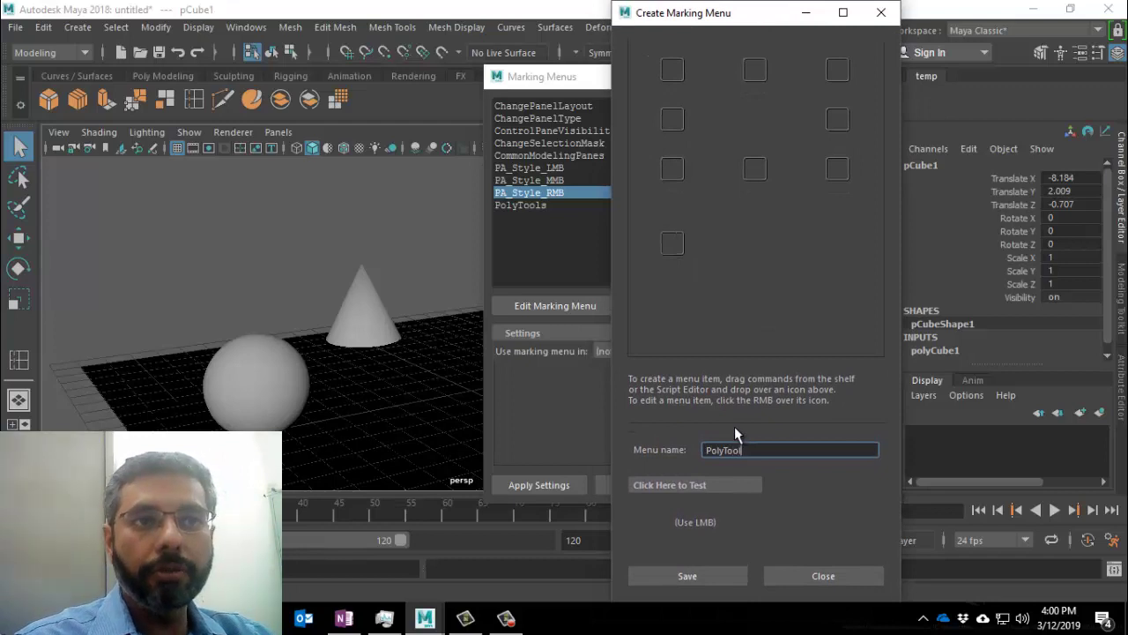
pyautogui.write('s')
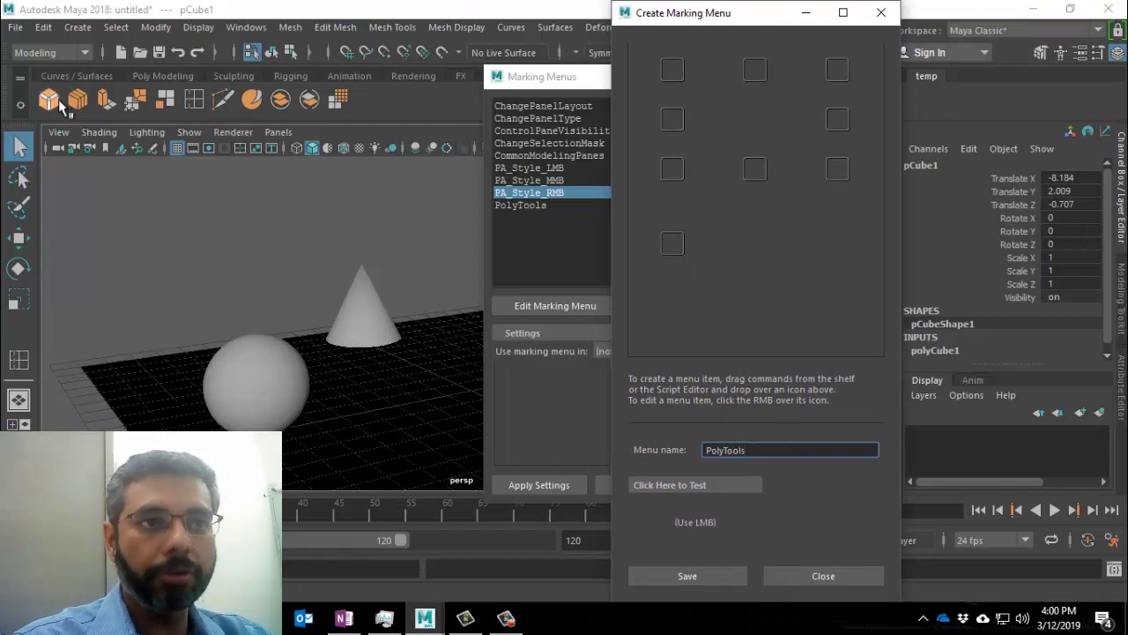
# Step: Place Bevel in the northwest slot, Connect west, Extrude north and Merge northeast in the PolyTools marking menu
pyautogui.moveTo(51, 101); pyautogui.dragTo(664, 72)
pyautogui.moveTo(78, 101); pyautogui.dragTo(390, 114)
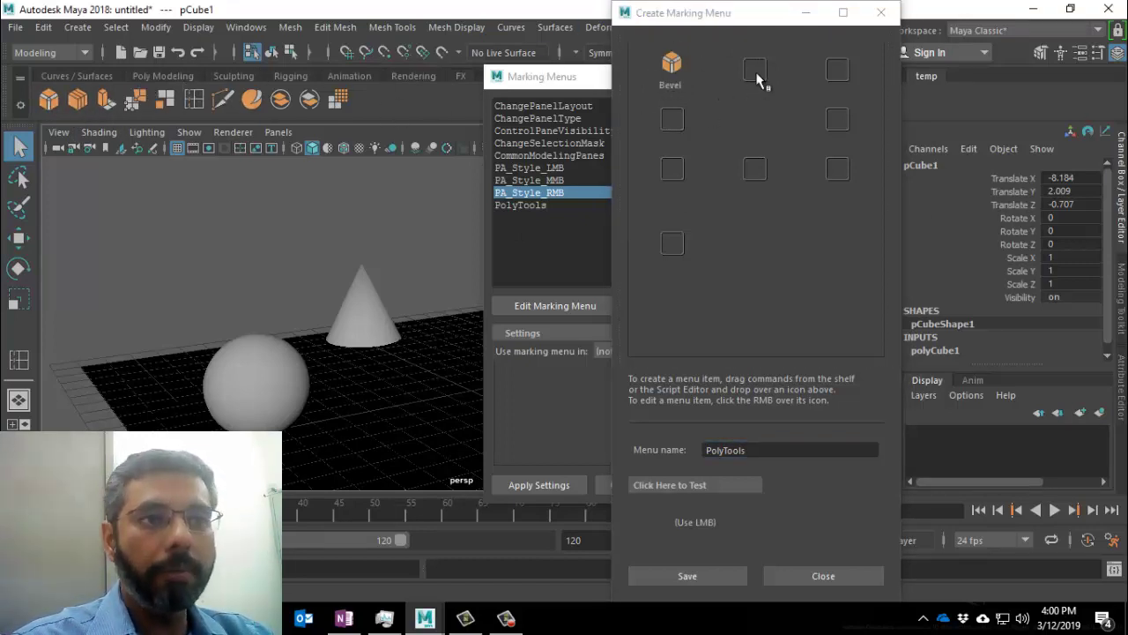
pyautogui.moveTo(78, 101); pyautogui.dragTo(675, 130)
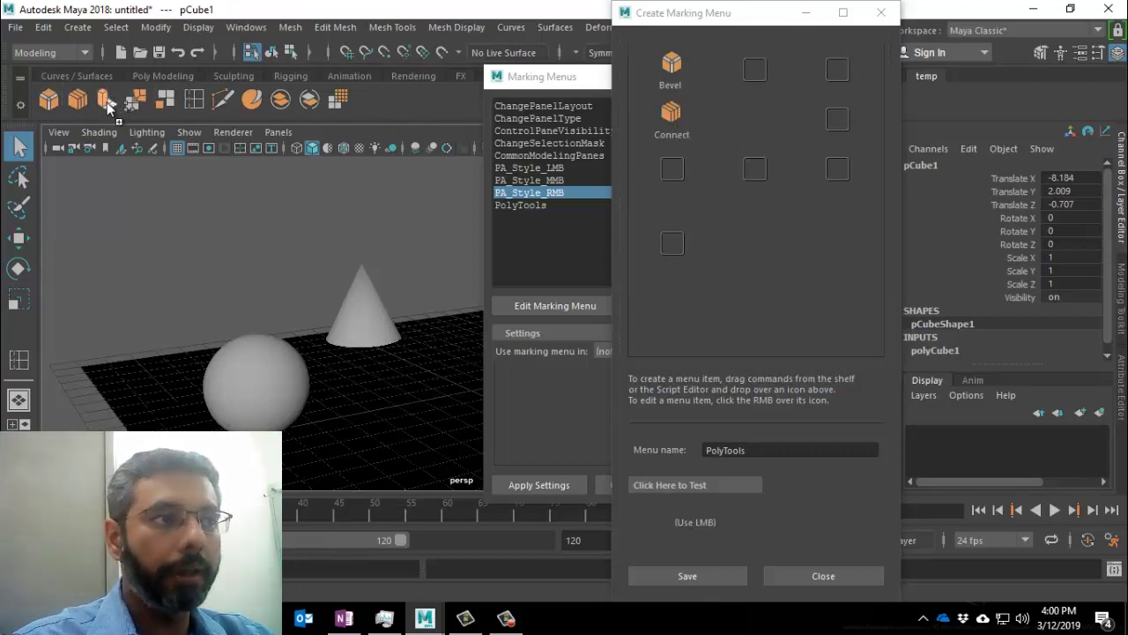
pyautogui.moveTo(109, 99); pyautogui.dragTo(687, 43)
pyautogui.moveTo(747, 67); pyautogui.dragTo(746, 67)
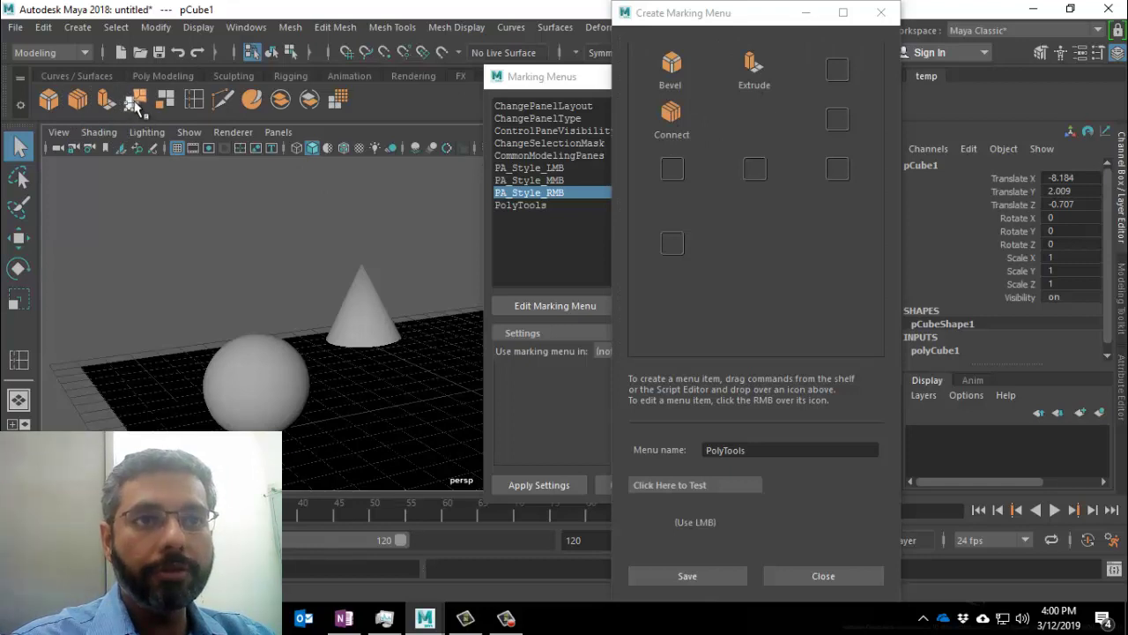
pyautogui.moveTo(135, 102); pyautogui.dragTo(839, 72)
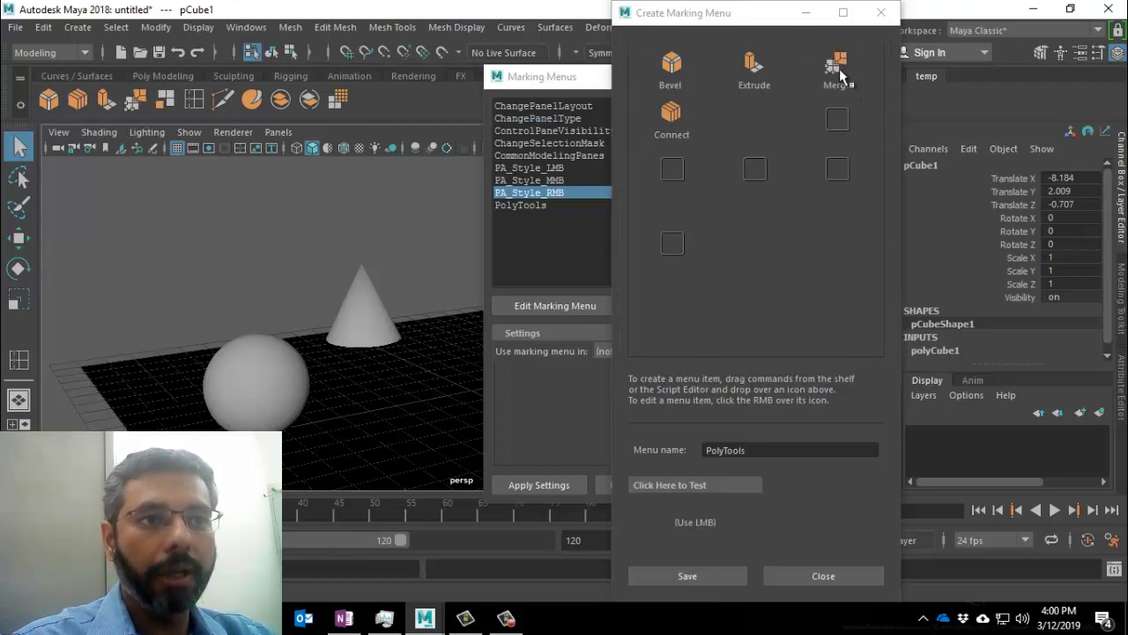
# Step: Place Extract southwest, Insert Edge Loop south, Sculpt Tool southeast and Combine east, and add Combine and Separate to the overflow slots below
pyautogui.moveTo(168, 101); pyautogui.dragTo(668, 167)
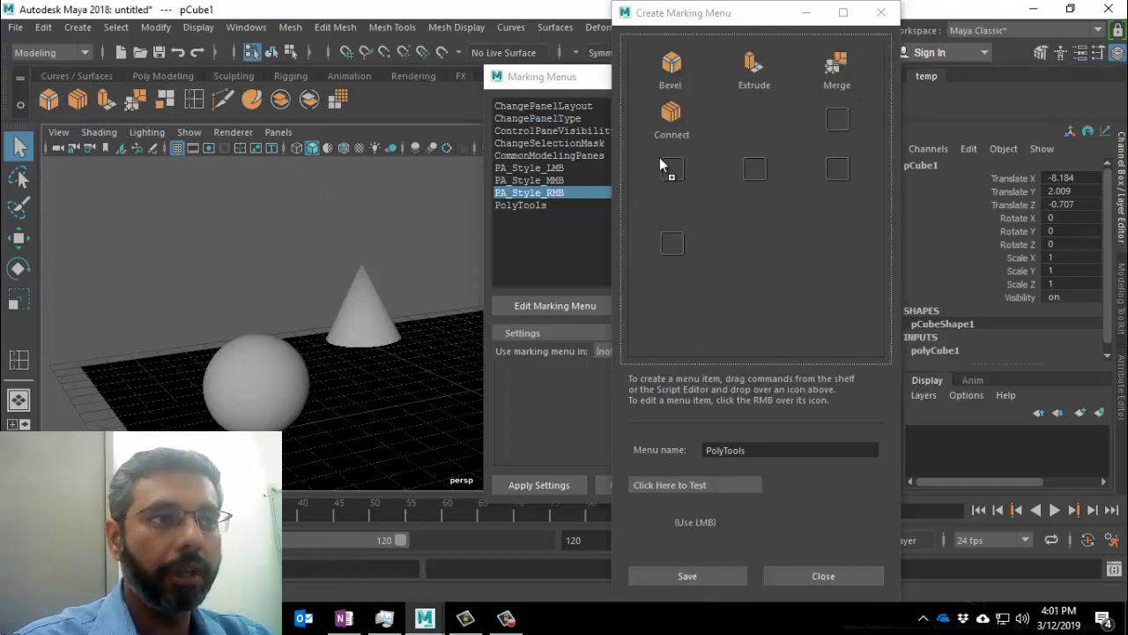
pyautogui.moveTo(194, 95); pyautogui.dragTo(764, 169)
pyautogui.moveTo(252, 98); pyautogui.dragTo(750, 181)
pyautogui.moveTo(677, 244); pyautogui.dragTo(677, 246)
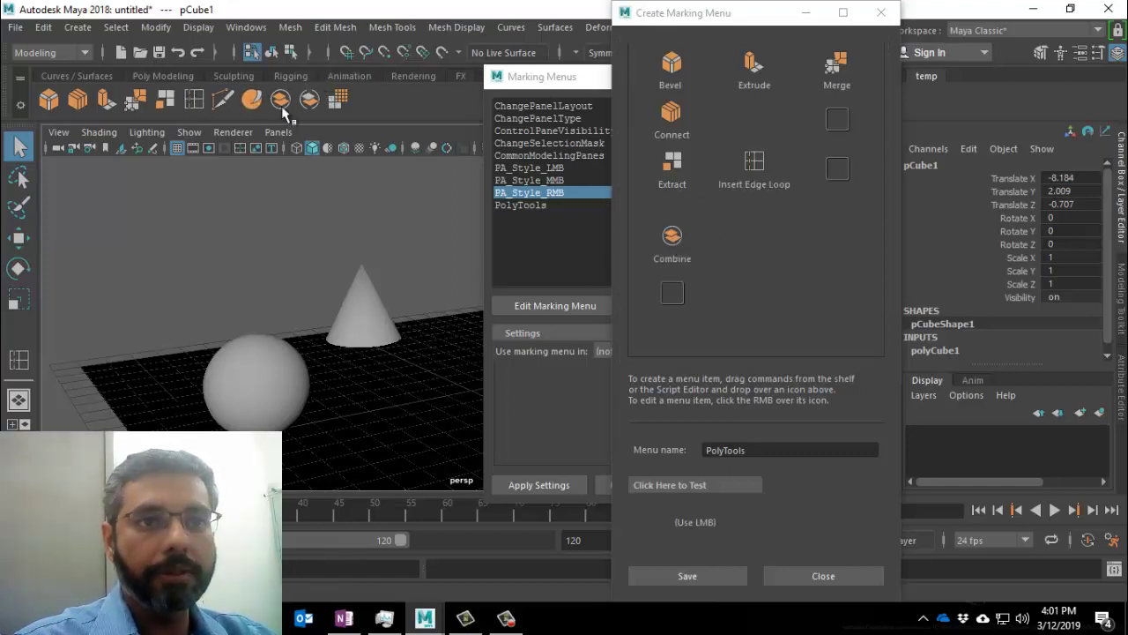
pyautogui.moveTo(283, 108)
pyautogui.mouseDown()
pyautogui.moveTo(527, 84)
pyautogui.moveTo(836, 173)
pyautogui.mouseUp()
pyautogui.moveTo(288, 102)
pyautogui.mouseDown()
pyautogui.moveTo(423, 74)
pyautogui.moveTo(848, 129)
pyautogui.mouseUp()
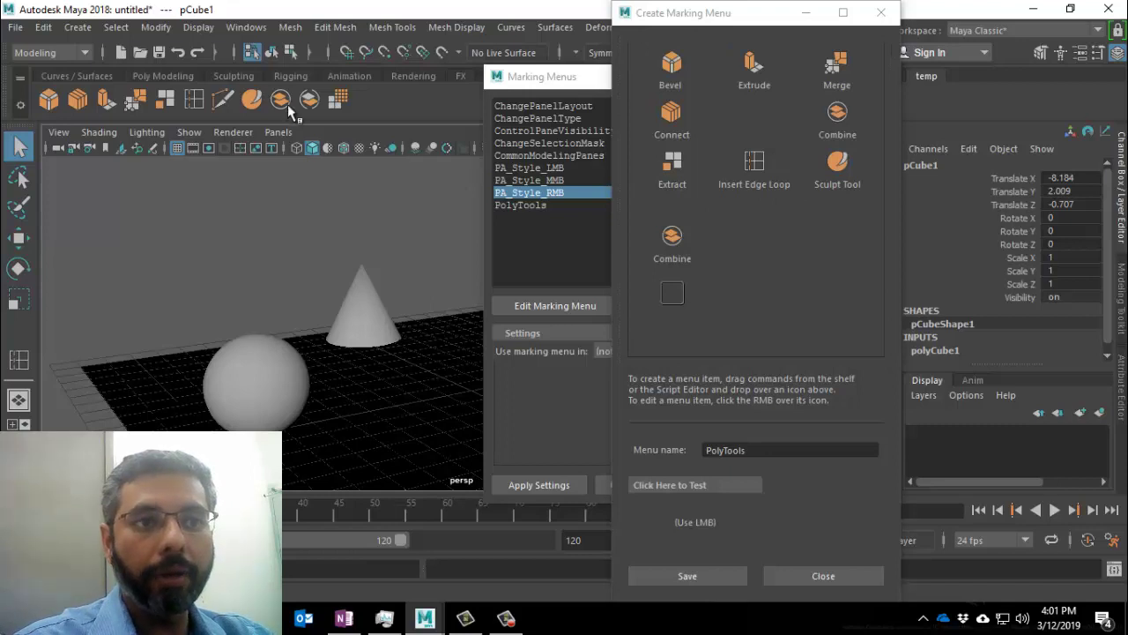
pyautogui.moveTo(288, 104); pyautogui.dragTo(672, 294)
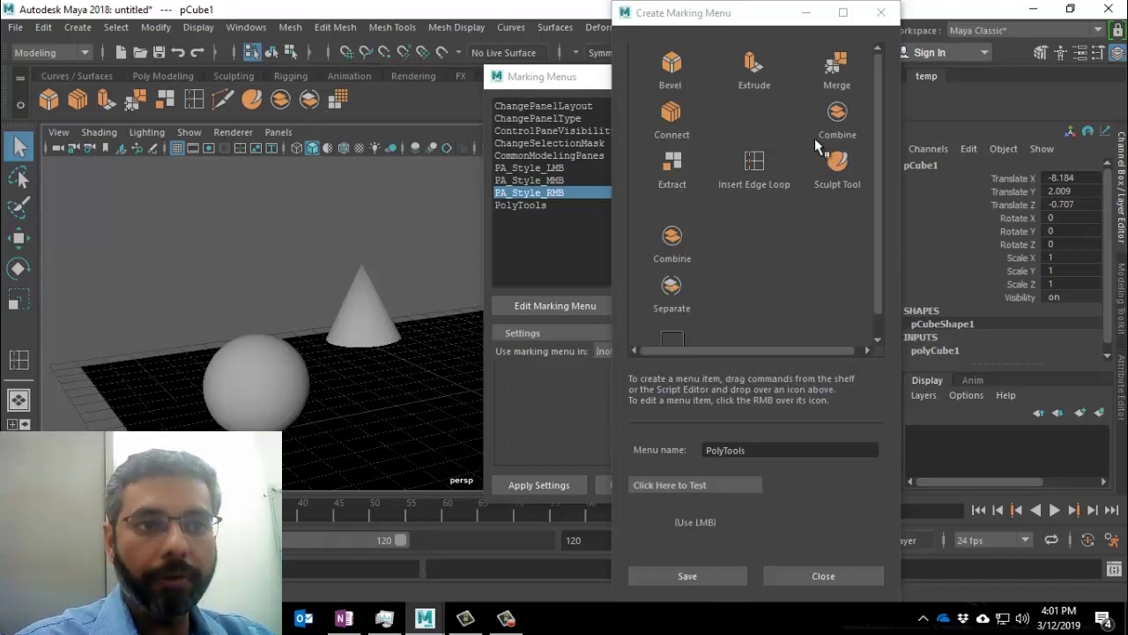
# Step: Delete Combine from the overflow slots, try adding it again below Separate, and delete that copy too
pyautogui.rightClick(671, 240)
pyautogui.click(710, 305)
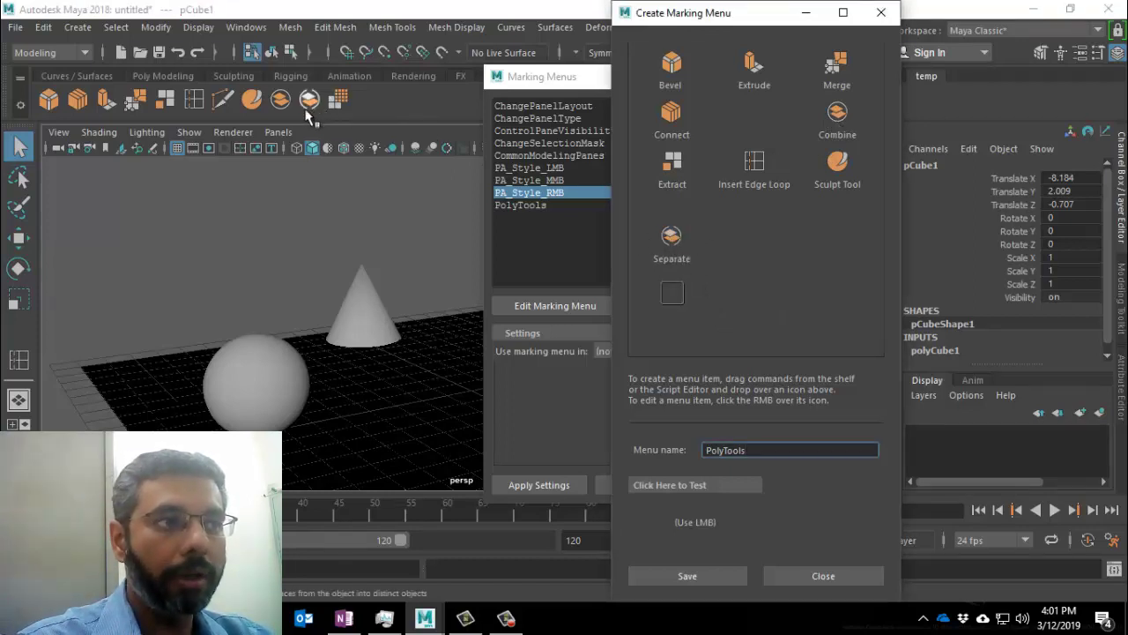
pyautogui.moveTo(280, 101); pyautogui.dragTo(672, 298, button='middle')
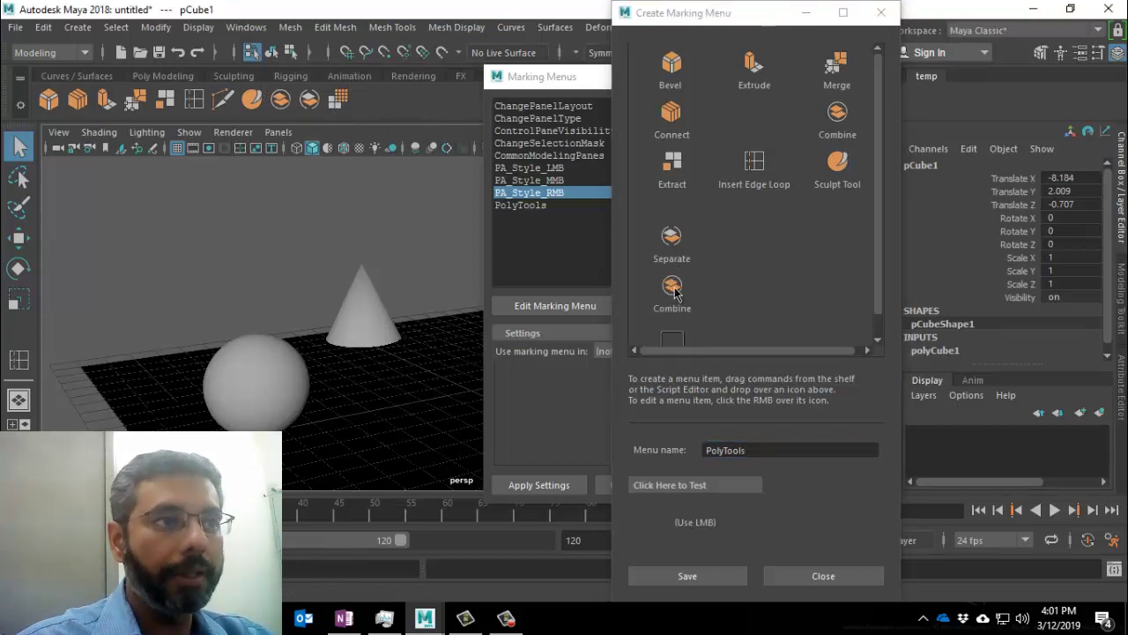
pyautogui.rightClick(672, 292)
pyautogui.click(745, 355)
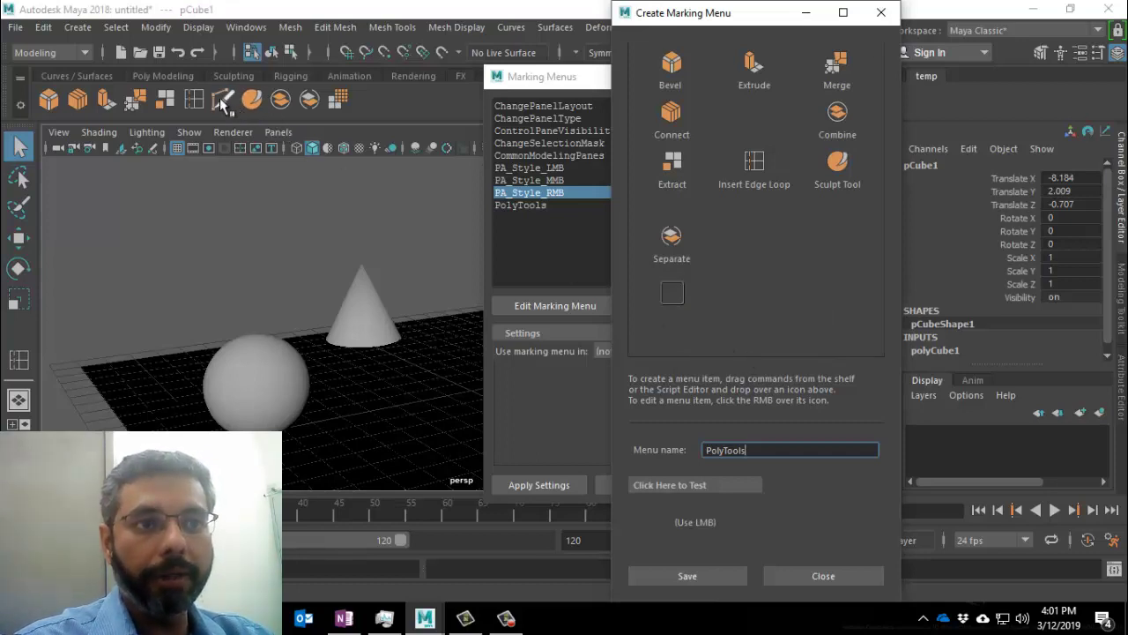
# Step: Replace Combine with Multi-Cut in the east slot and place Combine below Separate in the overflow slots
pyautogui.moveTo(220, 102); pyautogui.dragTo(667, 290, button='middle')
pyautogui.moveTo(251, 99); pyautogui.dragTo(831, 114, button='middle')
pyautogui.moveTo(842, 119); pyautogui.dragTo(845, 158, button='right')
pyautogui.moveTo(222, 102); pyautogui.dragTo(846, 129, button='middle')
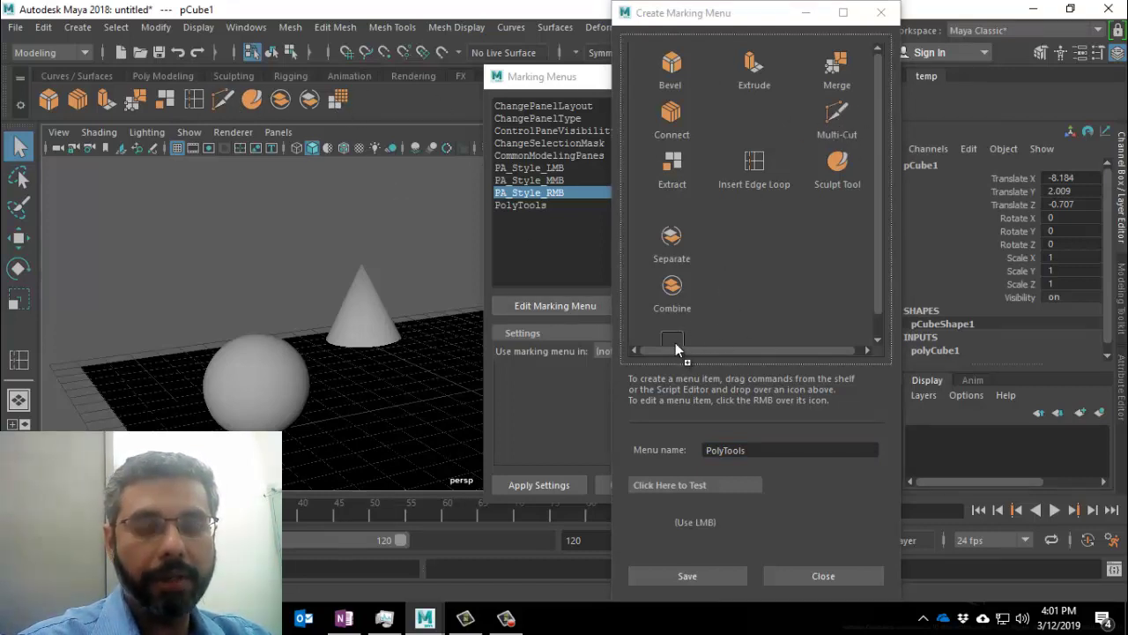
# Step: Add Smooth to the overflow slot below Combine and review the finished marking menu layout
pyautogui.moveTo(675, 342); pyautogui.dragTo(671, 339)
pyautogui.scroll(-1, 681, 264)
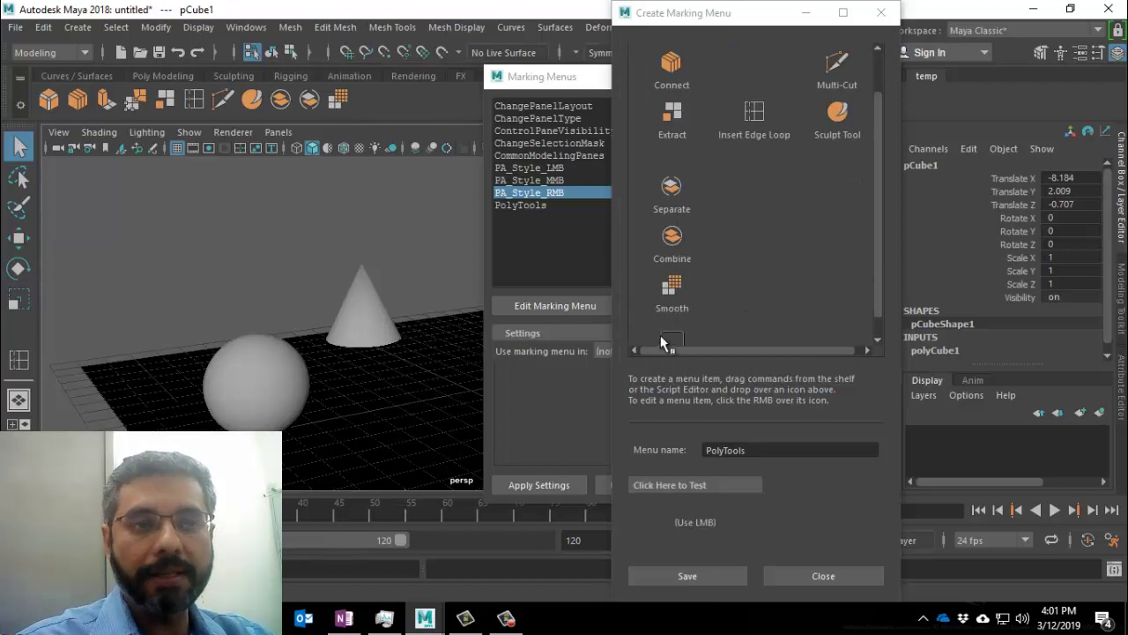
pyautogui.scroll(1, 745, 300)
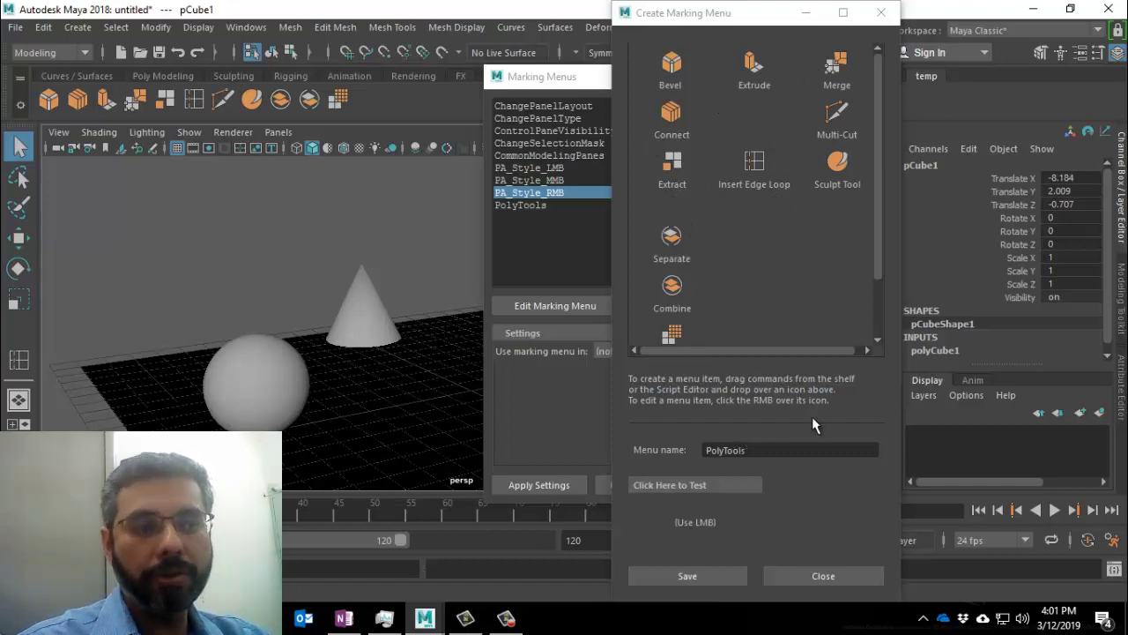
pyautogui.scroll(-1, 880, 258)
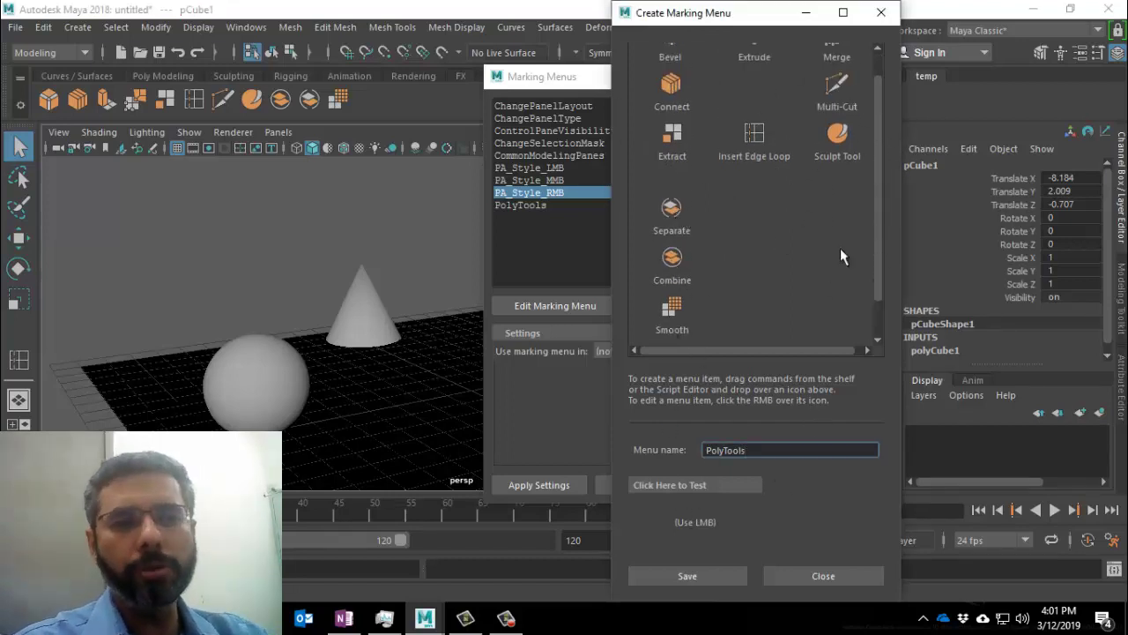
pyautogui.scroll(1, 844, 238)
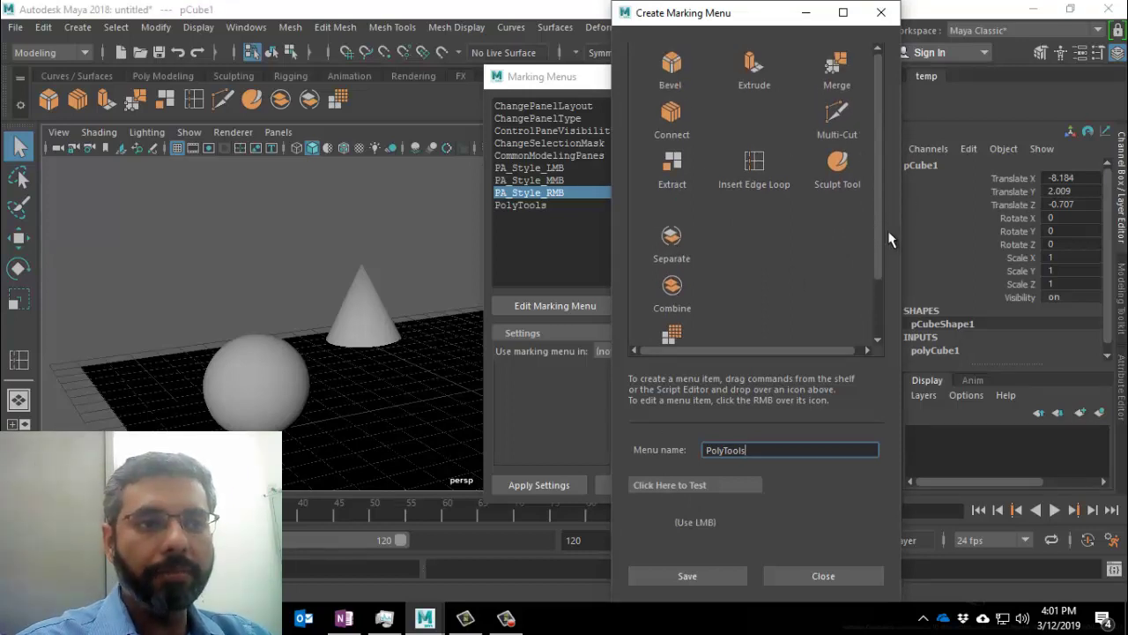
# Step: Rename the marking menu myPolyTools, save it and close its creation window
pyautogui.click(697, 577)
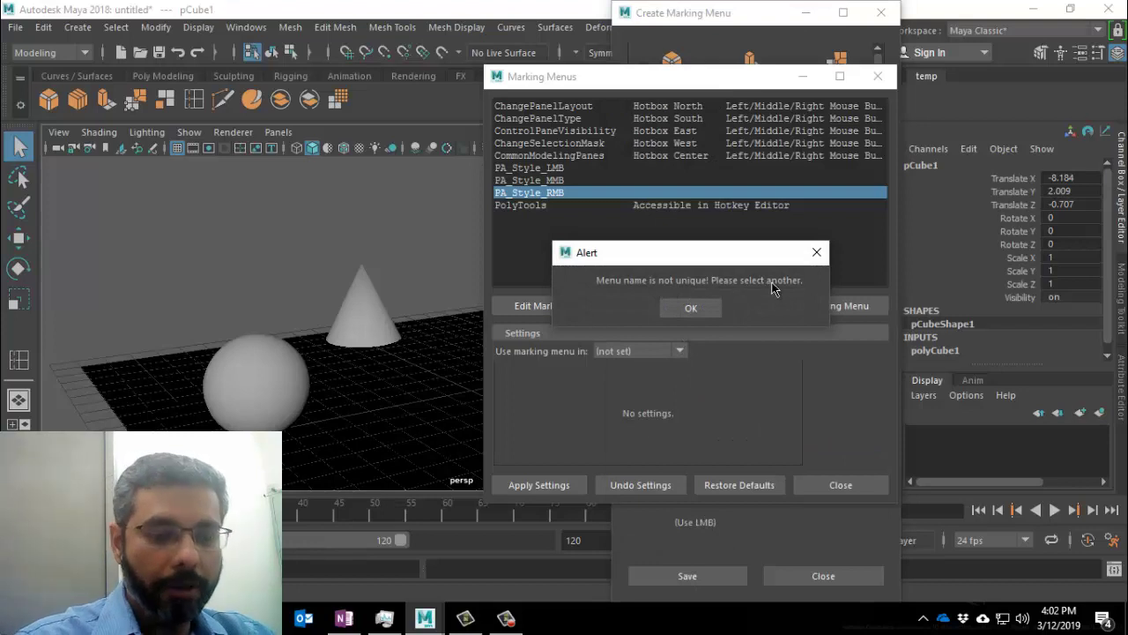
pyautogui.click(704, 307)
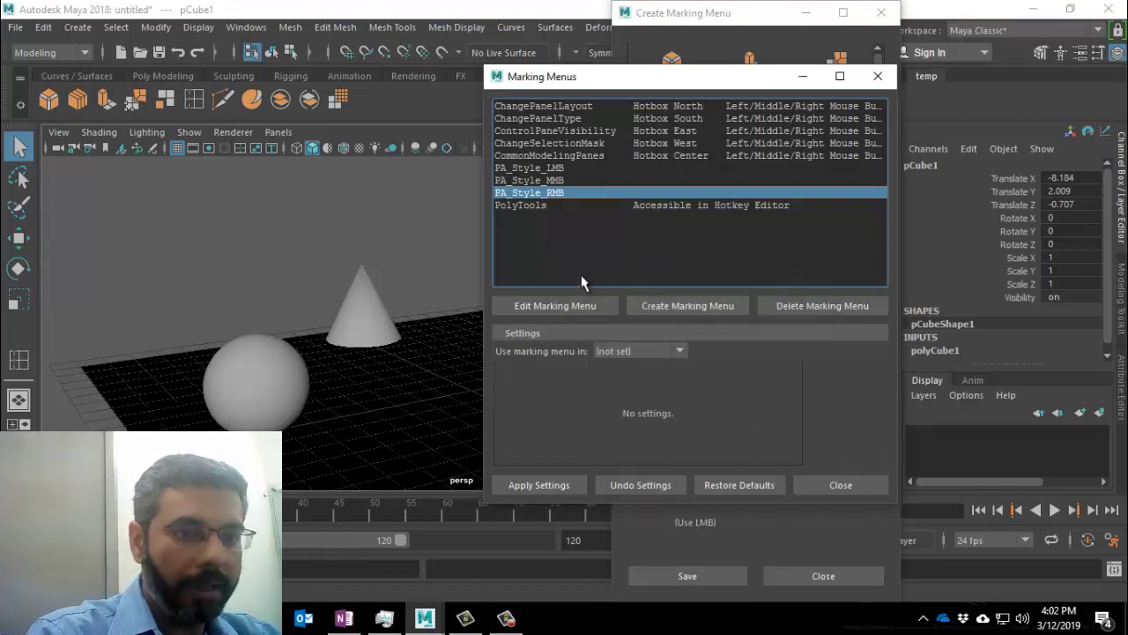
pyautogui.click(825, 538)
pyautogui.write('myPolyTools')
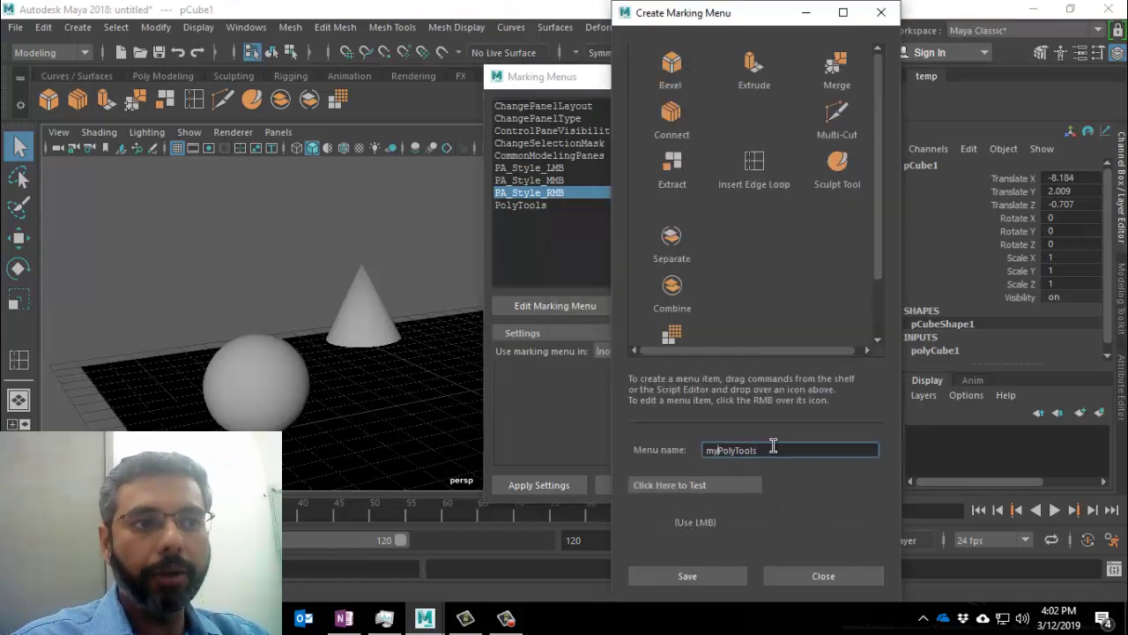
pyautogui.click(720, 574)
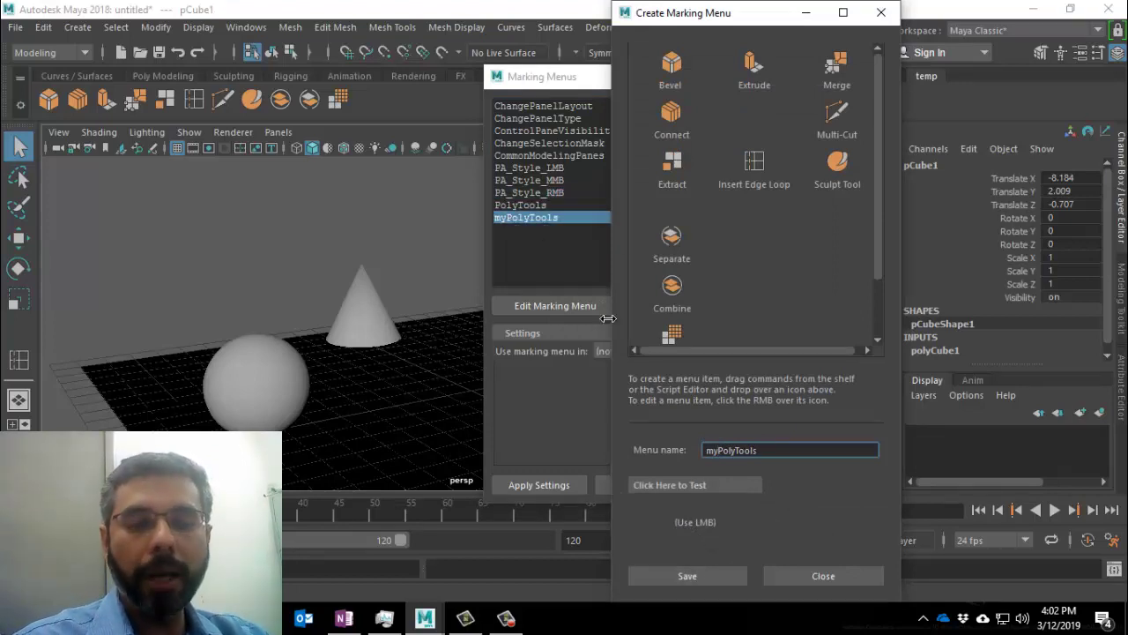
pyautogui.click(816, 575)
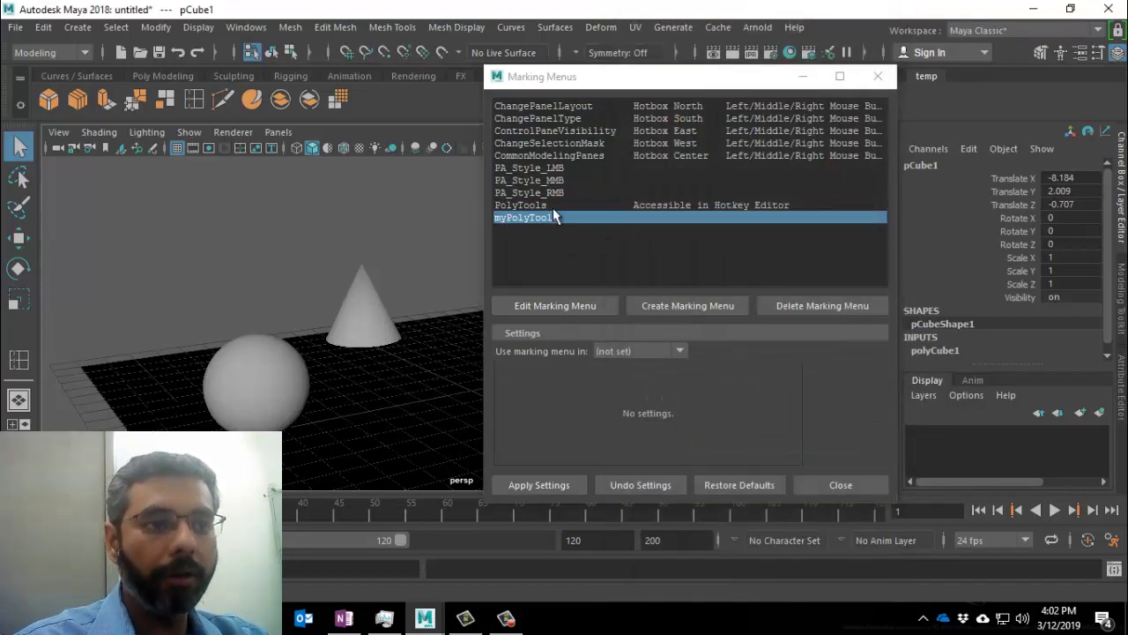
# Step: Reopen the myPolyTools marking menu to check its saved commands, and close it without changes
pyautogui.doubleClick(525, 219)
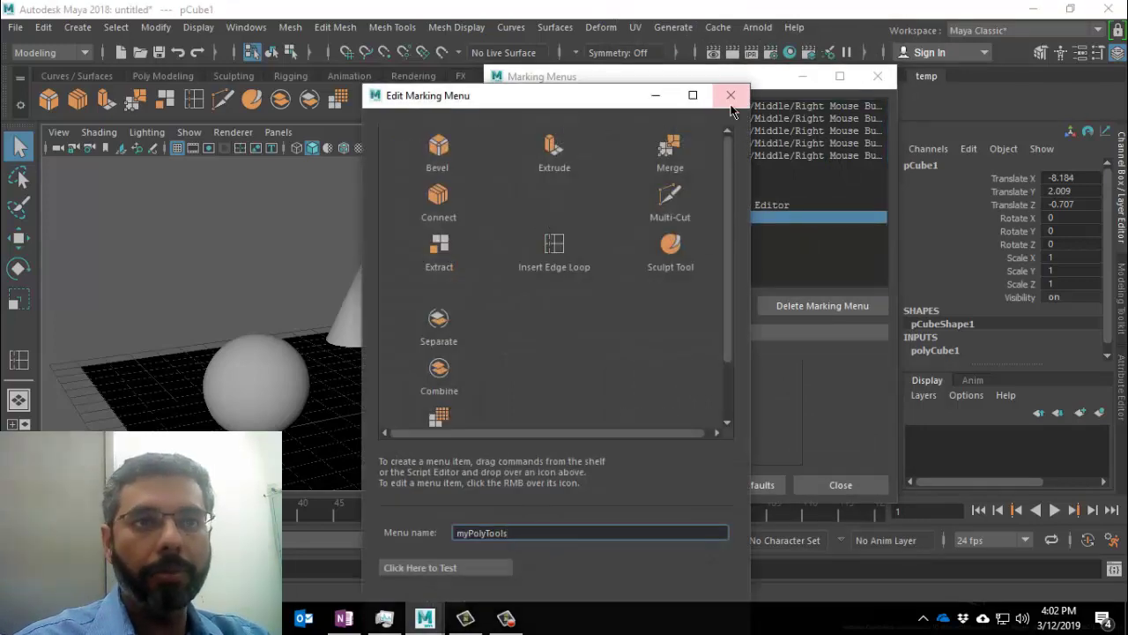
pyautogui.moveTo(579, 93); pyautogui.dragTo(922, 70)
pyautogui.click(1112, 75)
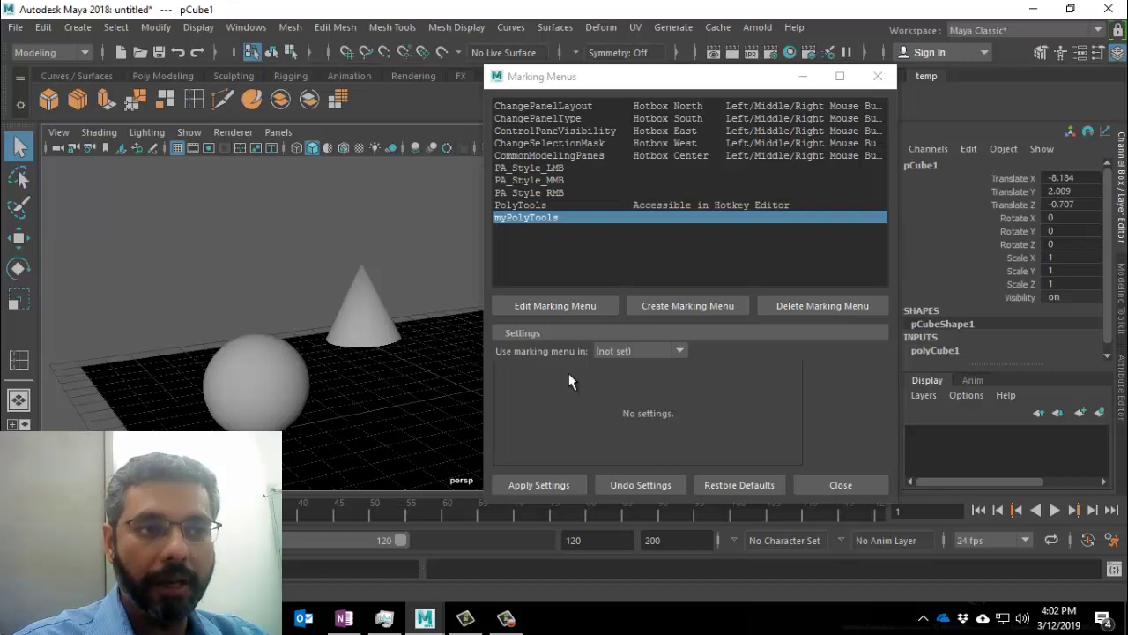
# Step: Try the Hotbox setting for myPolyTools to view its region and mouse button options
pyautogui.click(622, 351)
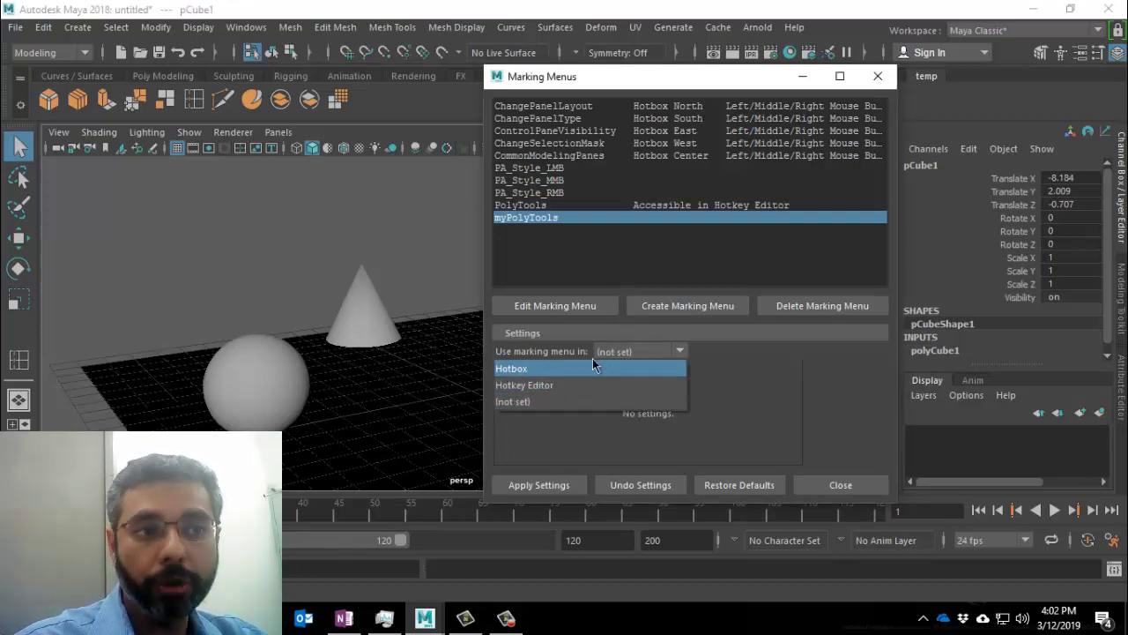
pyautogui.click(600, 368)
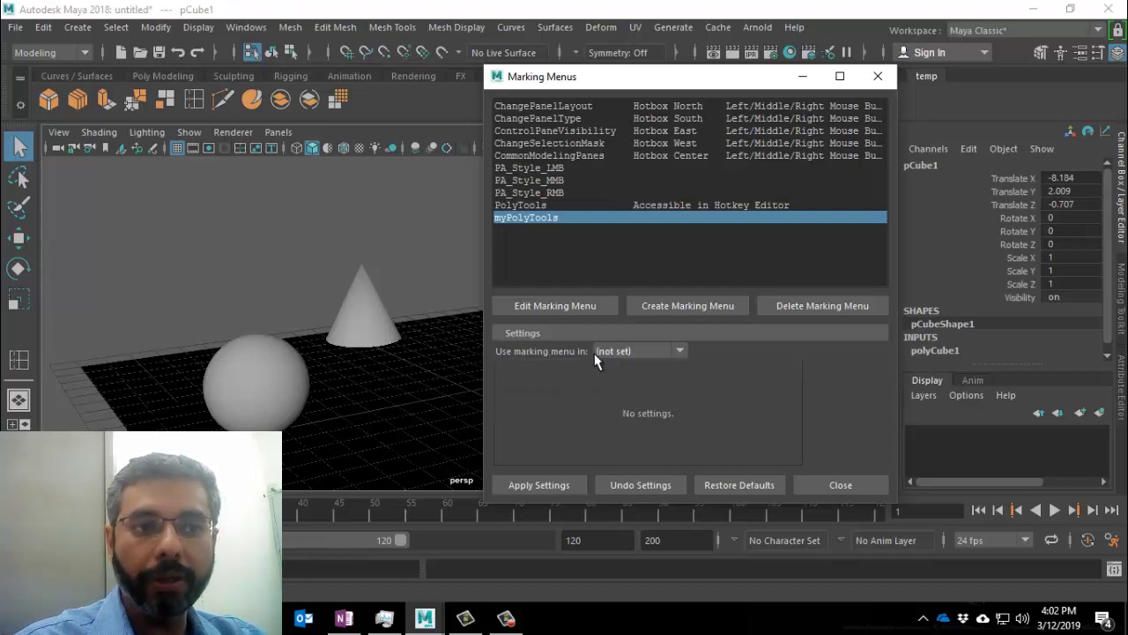
pyautogui.click(595, 351)
pyautogui.click(524, 367)
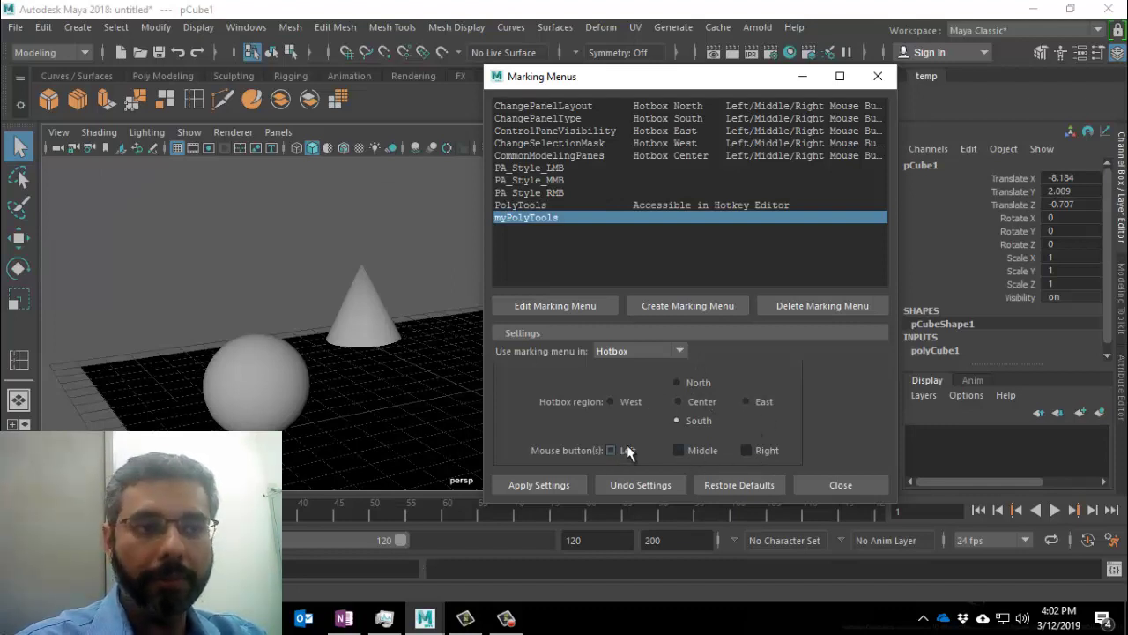
# Step: Set myPolyTools to be used in the Hotkey Editor and apply the settings
pyautogui.click(621, 351)
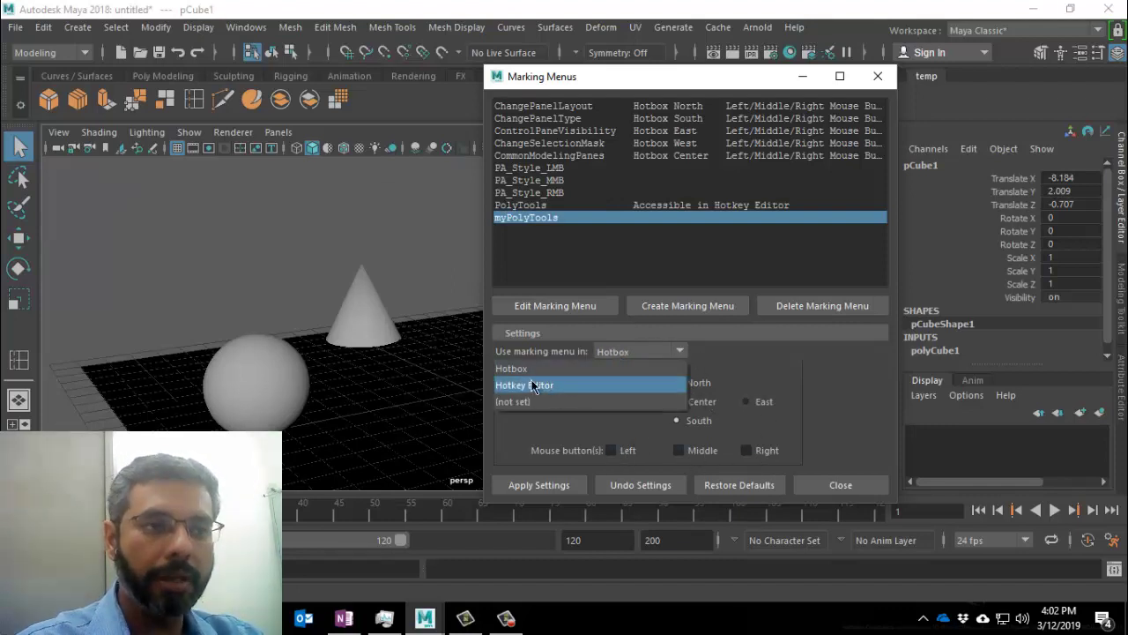
pyautogui.click(533, 385)
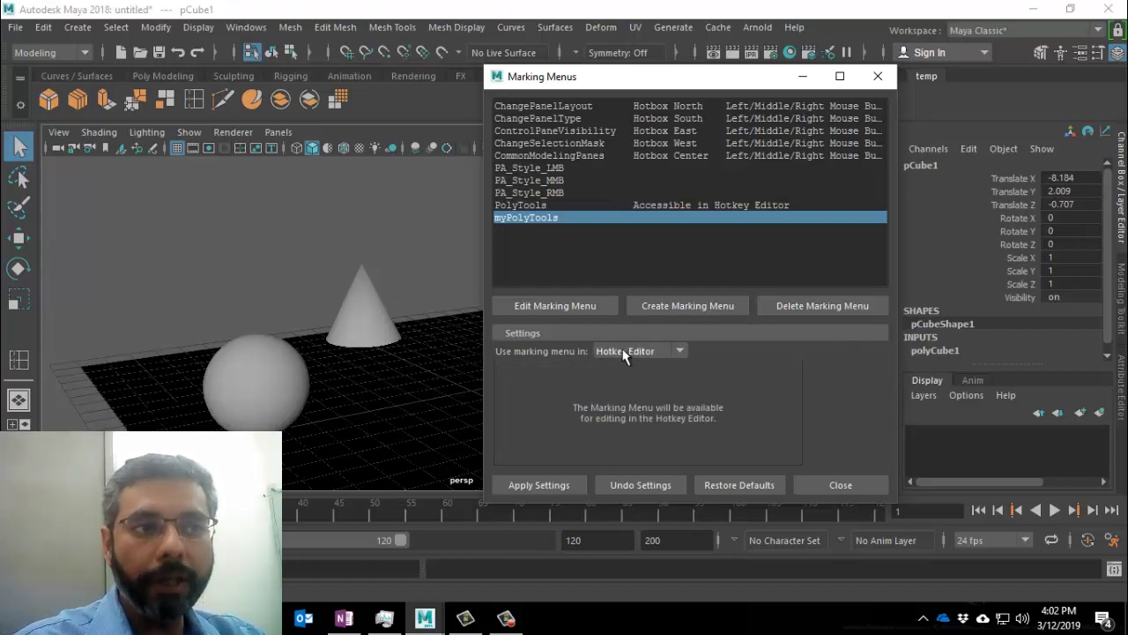
pyautogui.click(552, 483)
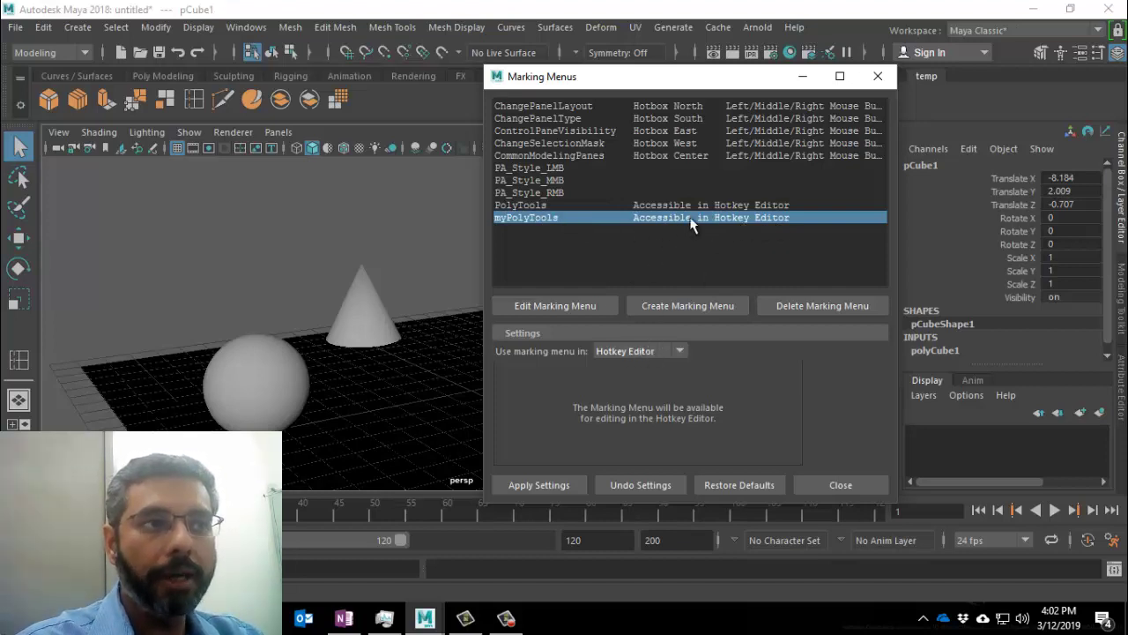
# Step: Open the Hotkey Editor from the settings and preferences commands
pyautogui.click(246, 28)
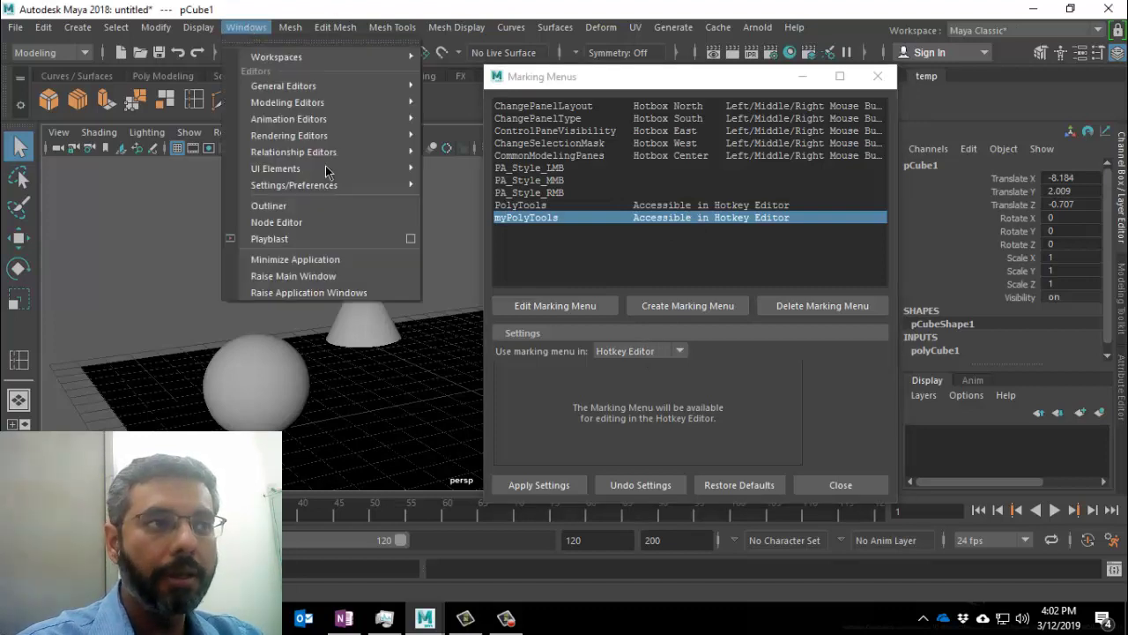
pyautogui.moveTo(380, 182)
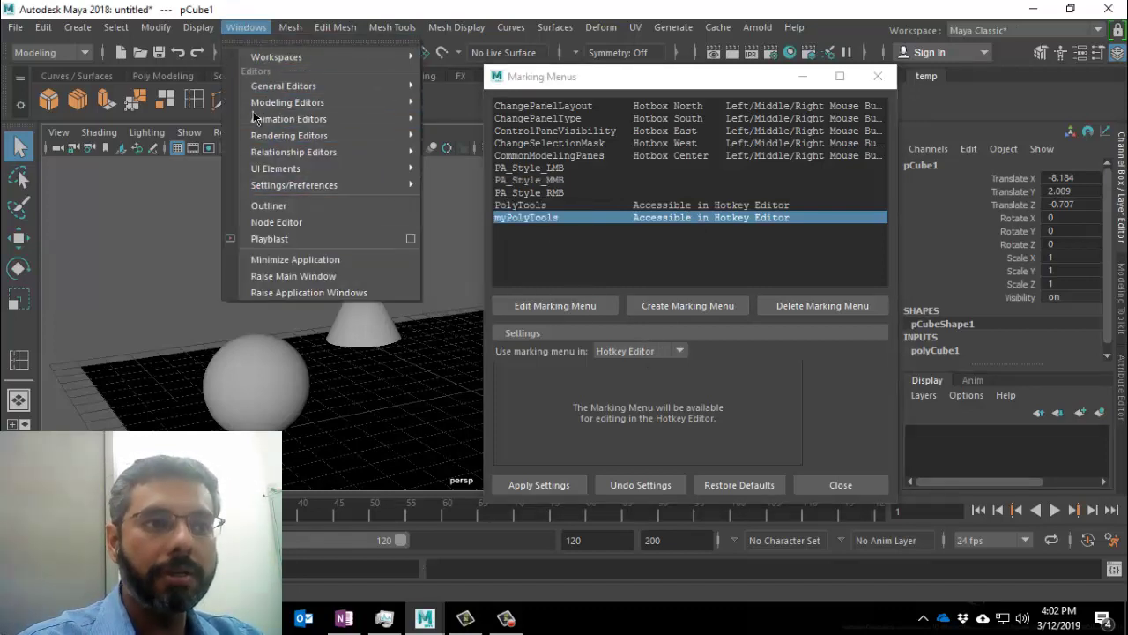
pyautogui.click(443, 183)
pyautogui.click(246, 28)
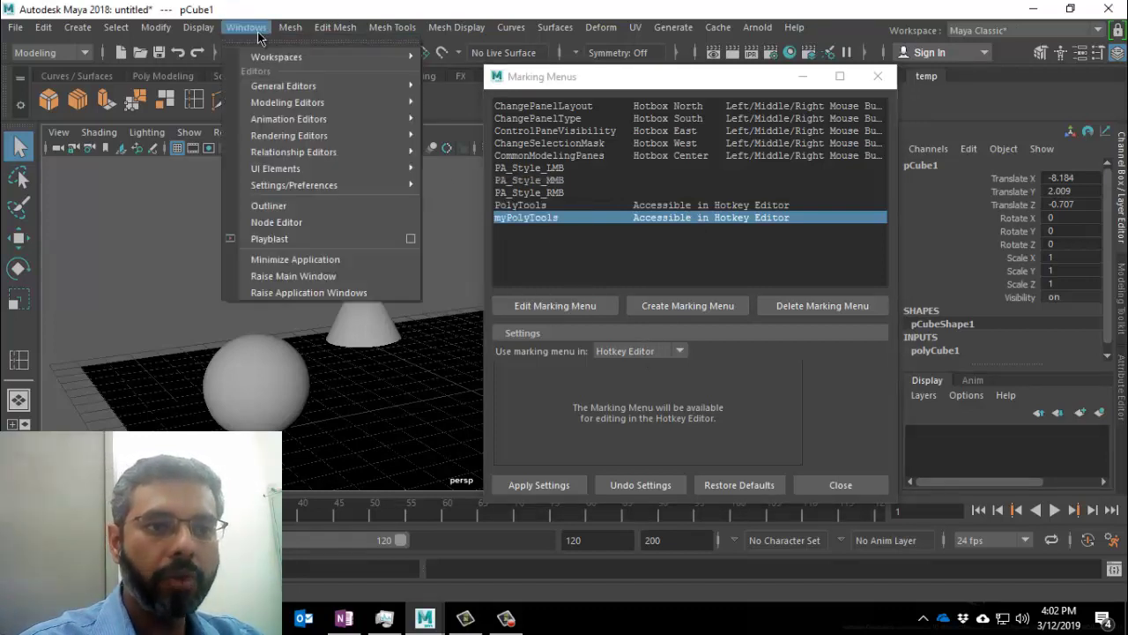
pyautogui.moveTo(344, 186)
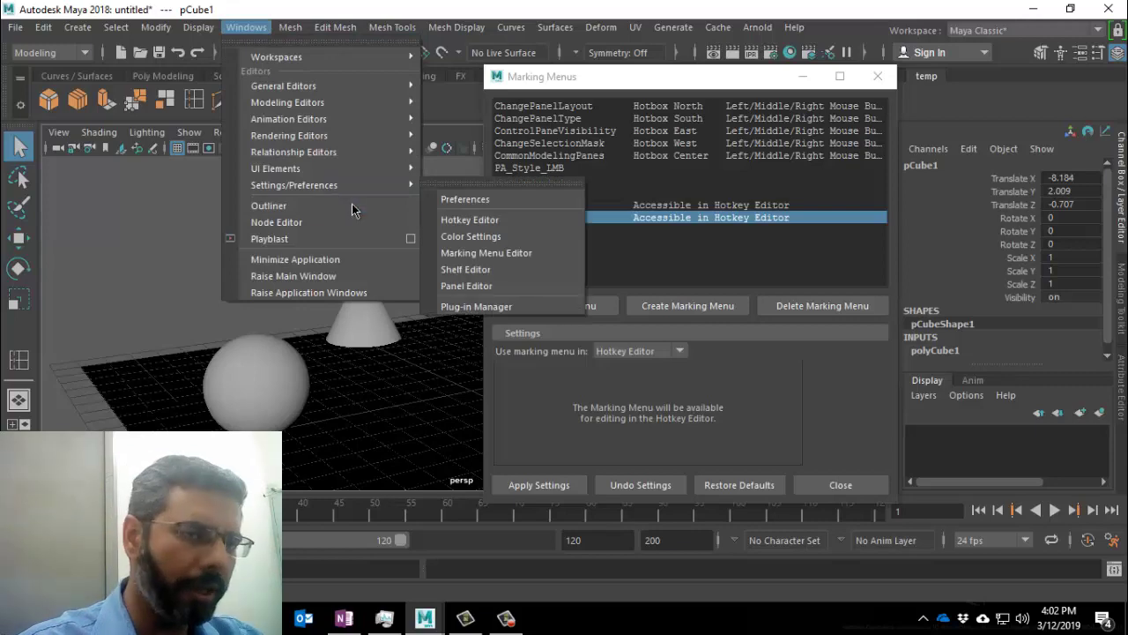
pyautogui.click(494, 225)
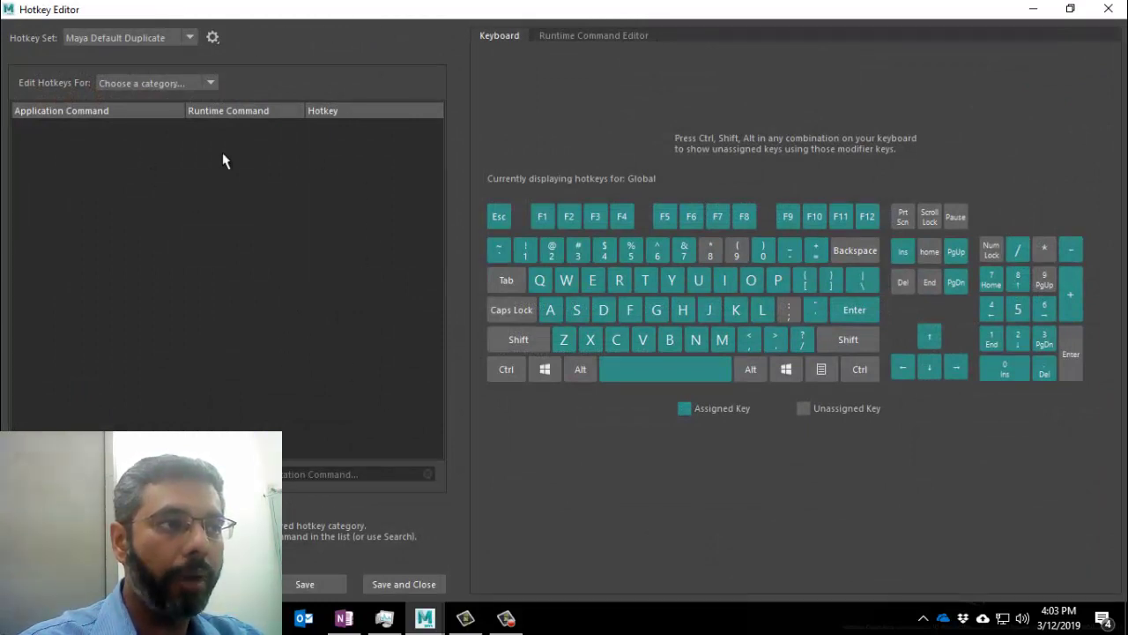
# Step: Look through the Editors, Other items and Menu items hotkey categories for the marking menu commands
pyautogui.click(173, 83)
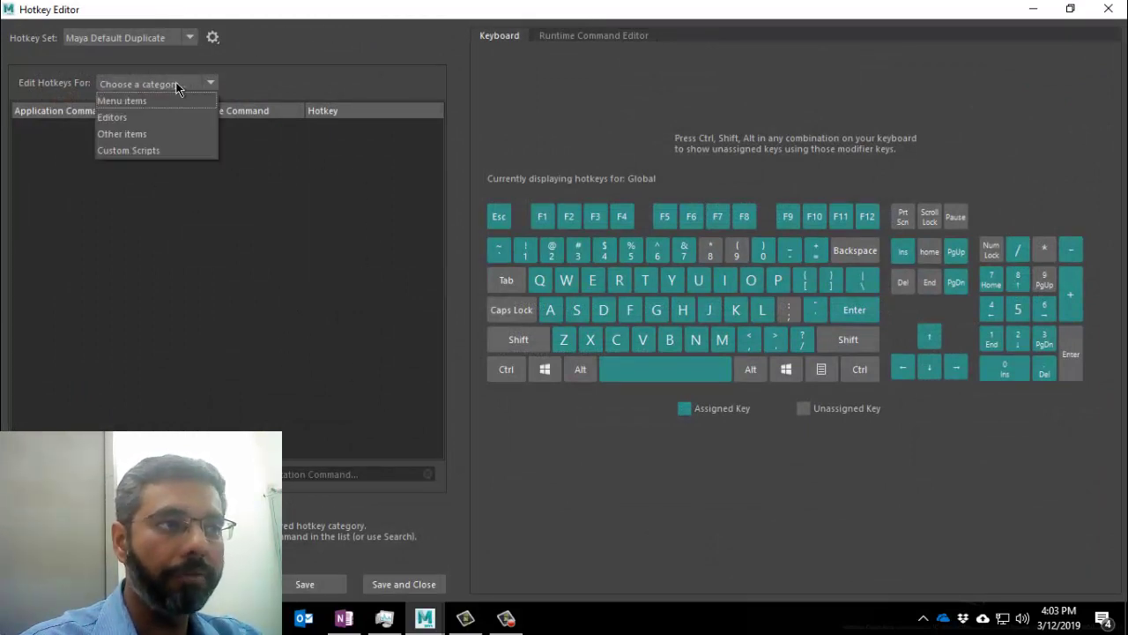
pyautogui.click(134, 128)
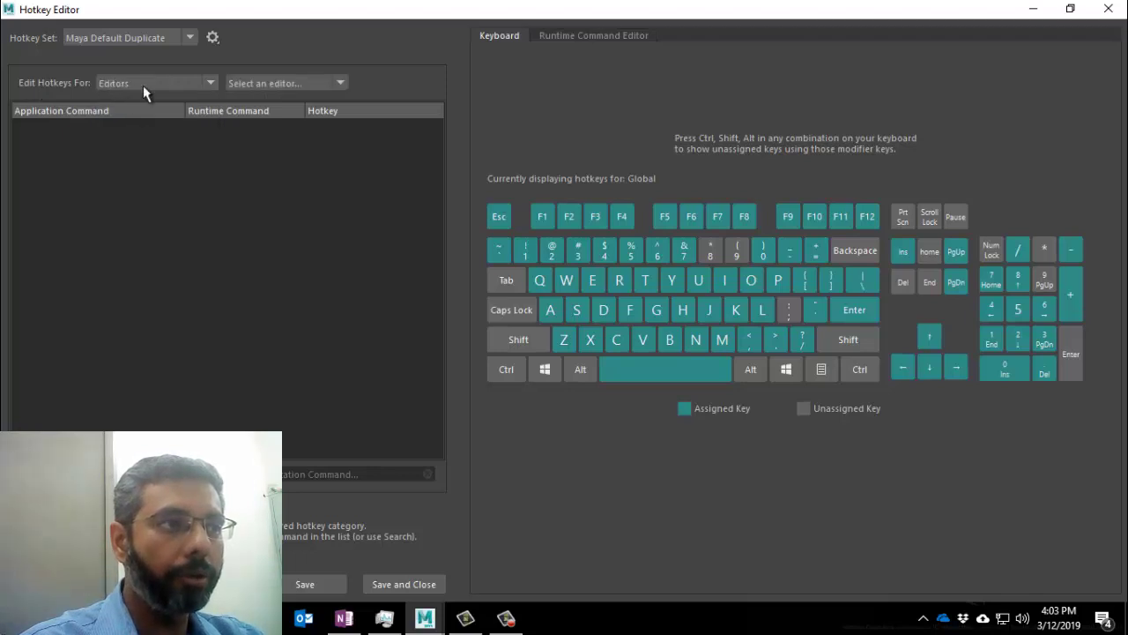
pyautogui.click(151, 82)
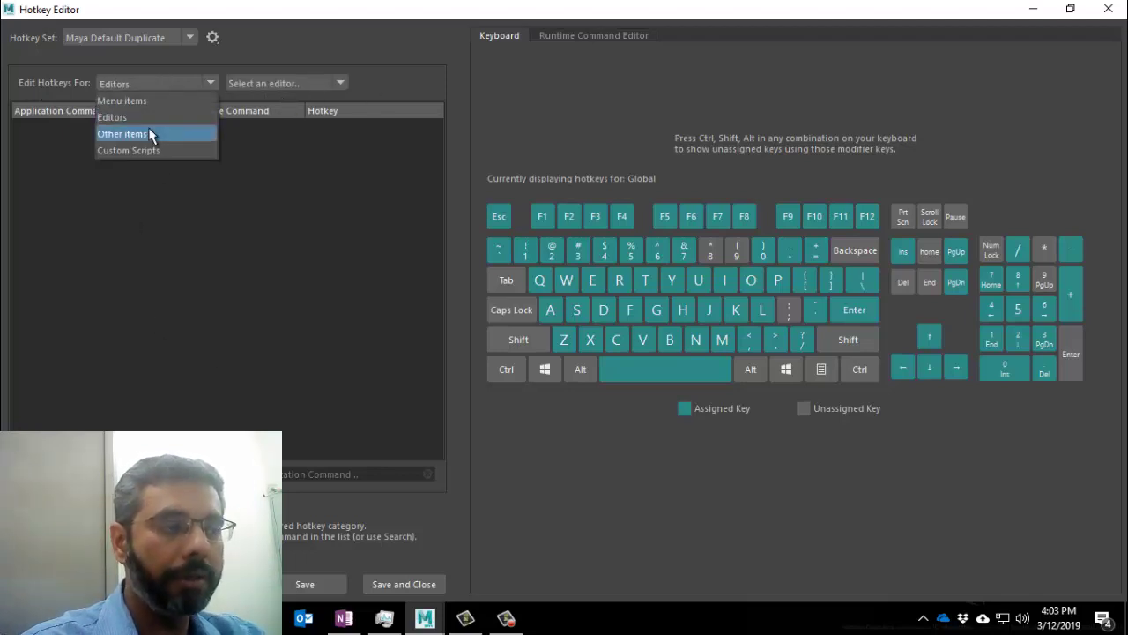
pyautogui.click(99, 134)
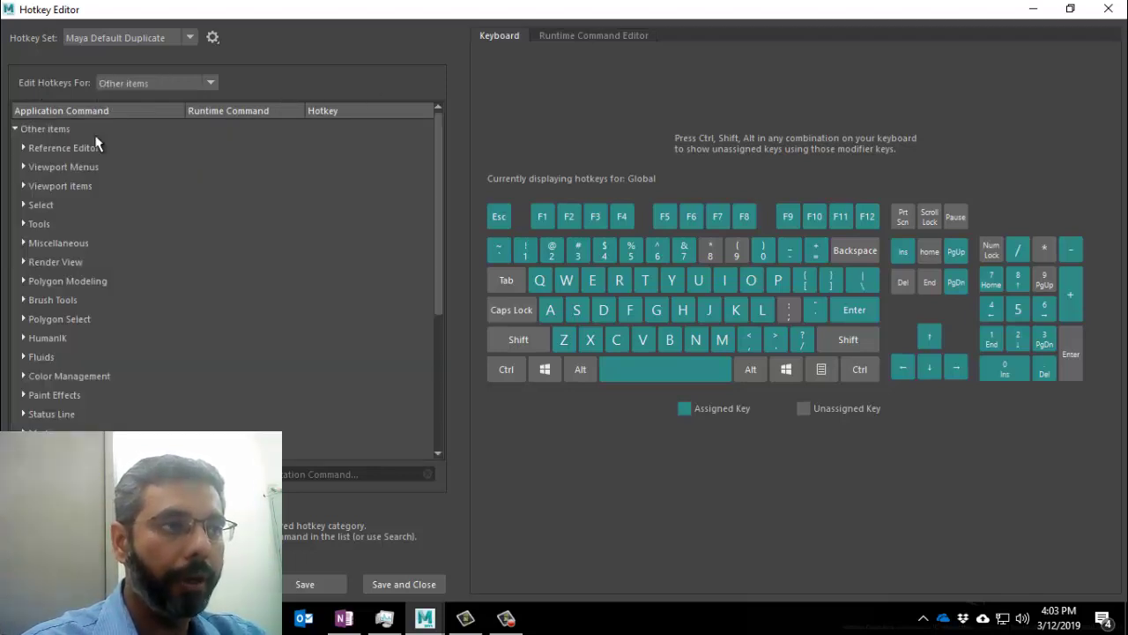
pyautogui.click(140, 83)
pyautogui.click(138, 99)
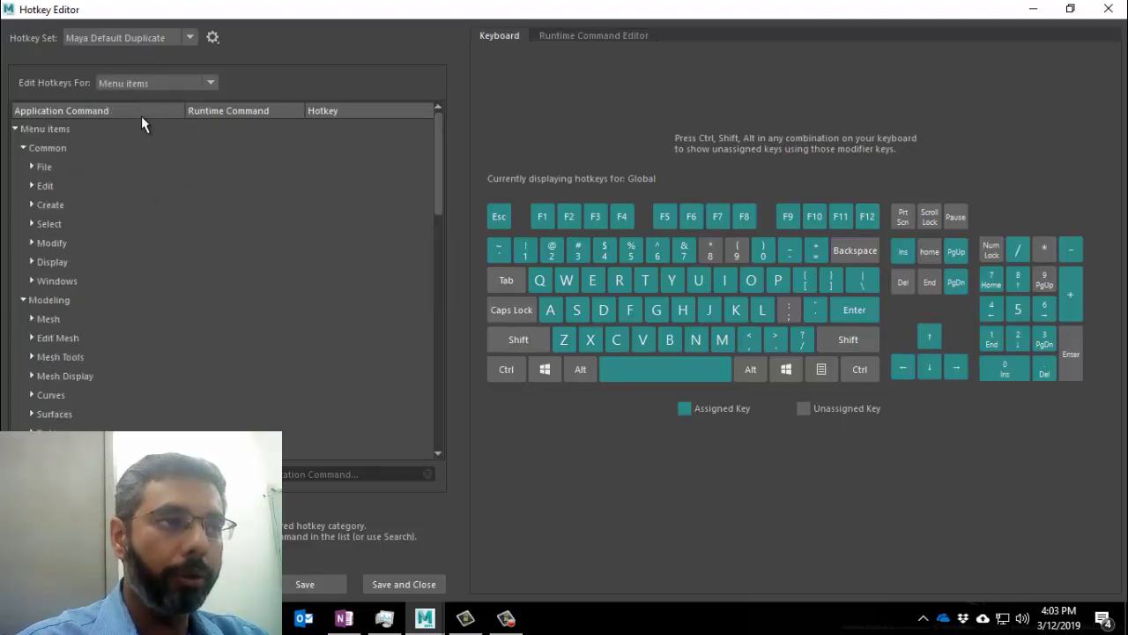
# Step: Show the Other items hotkey category and expand its Marking menus group to browse the commands
pyautogui.click(152, 83)
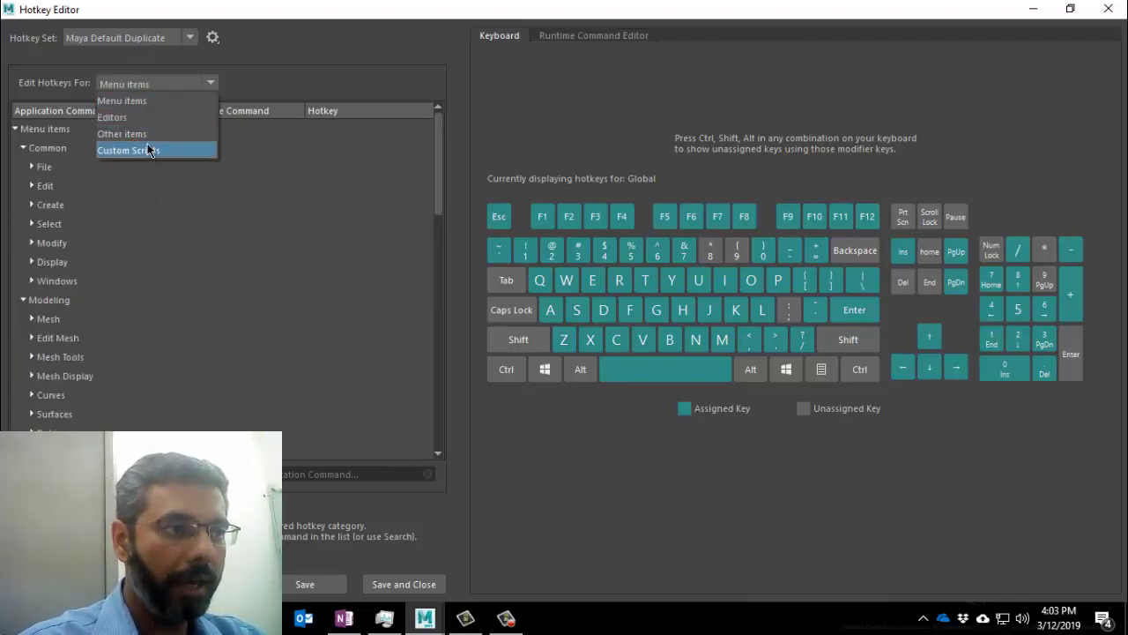
pyautogui.press('Escape')
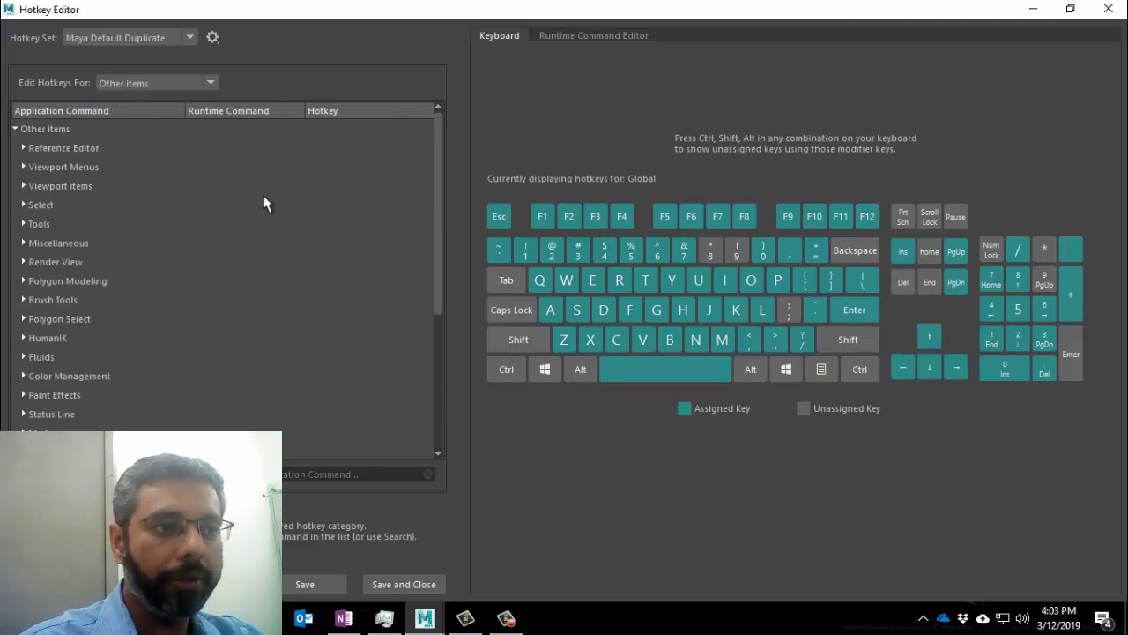
pyautogui.scroll(-3, 302, 340)
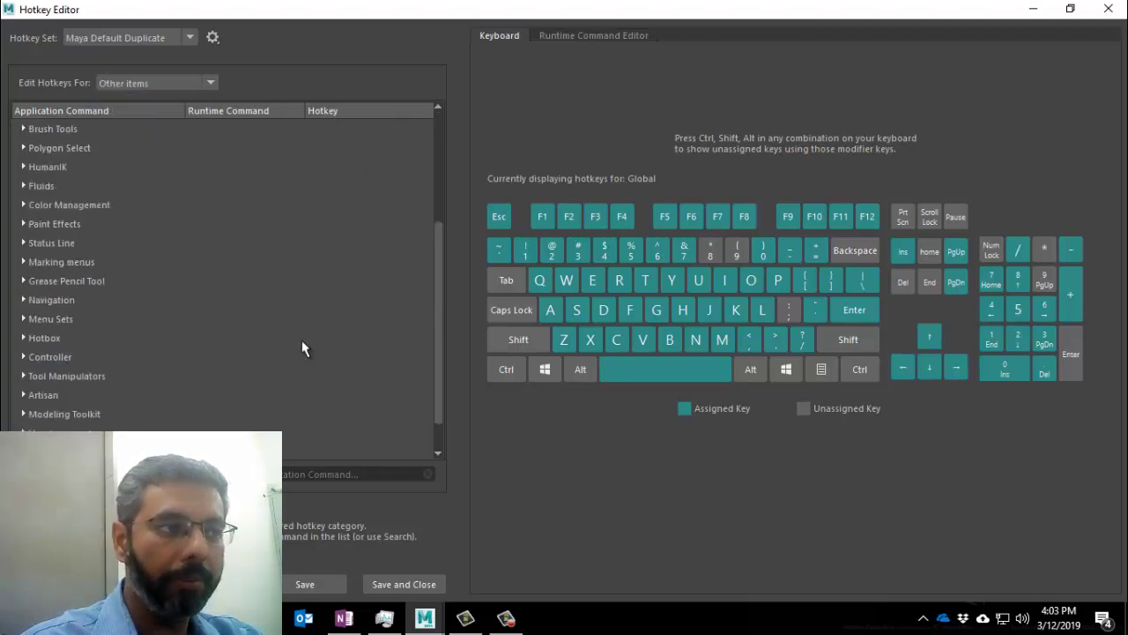
pyautogui.click(24, 261)
pyautogui.scroll(-5, 300, 337)
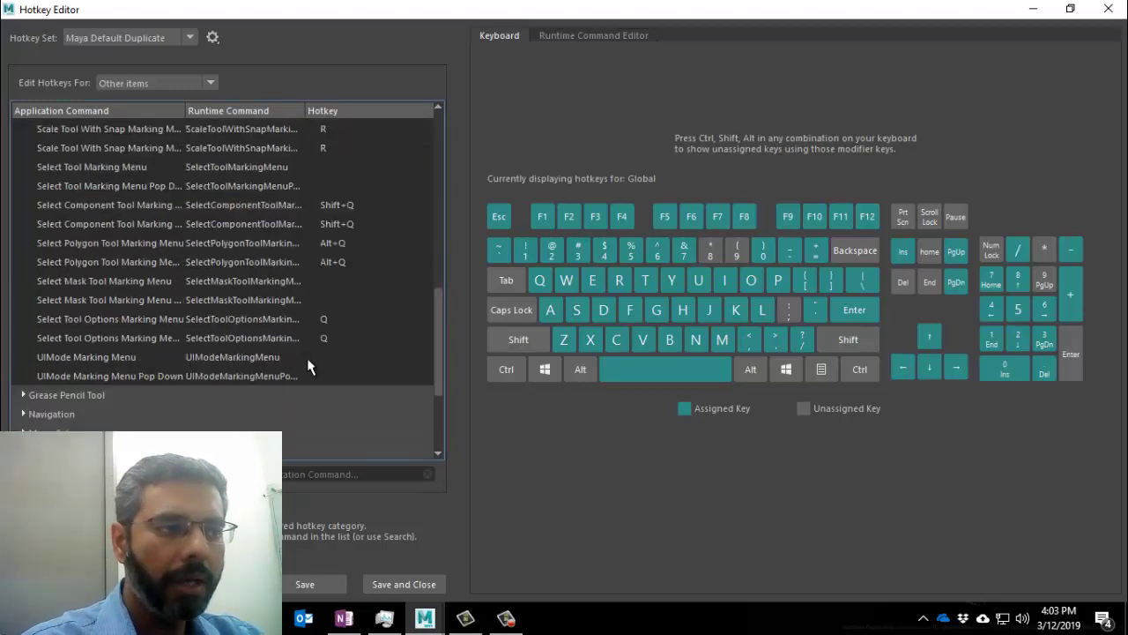
# Step: Collapse the Marking menus group, expand User Marking Menus, and open the hotkey of My Poly Tools Press for editing
pyautogui.scroll(5, 304, 361)
pyautogui.click(24, 262)
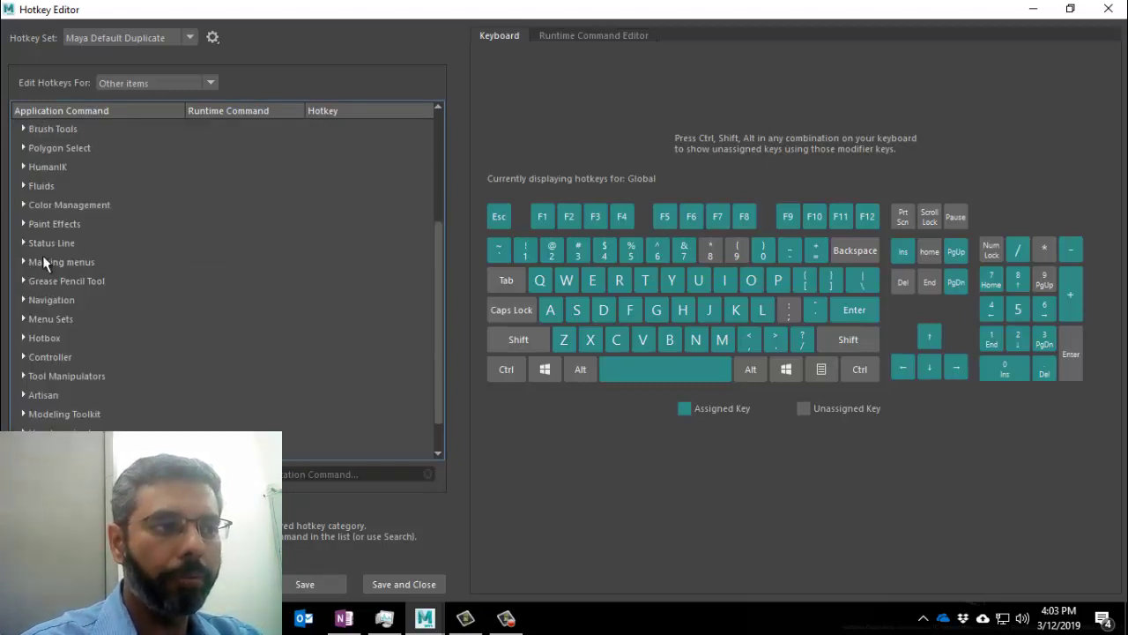
pyautogui.click(92, 266)
pyautogui.scroll(-1, 203, 296)
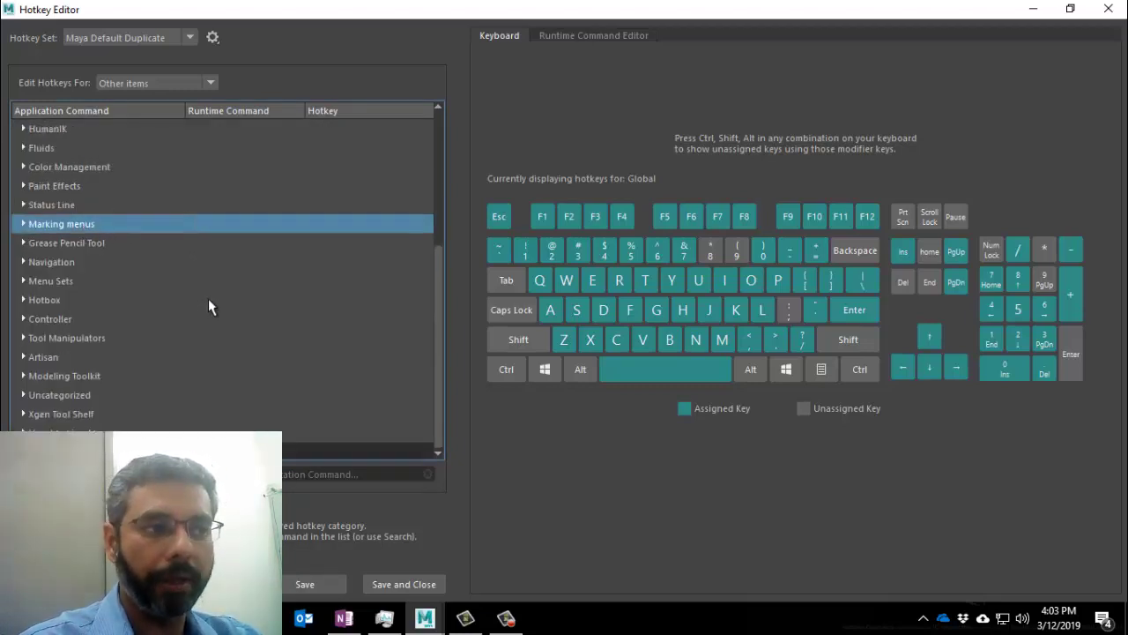
pyautogui.click(24, 430)
pyautogui.scroll(-2, 337, 413)
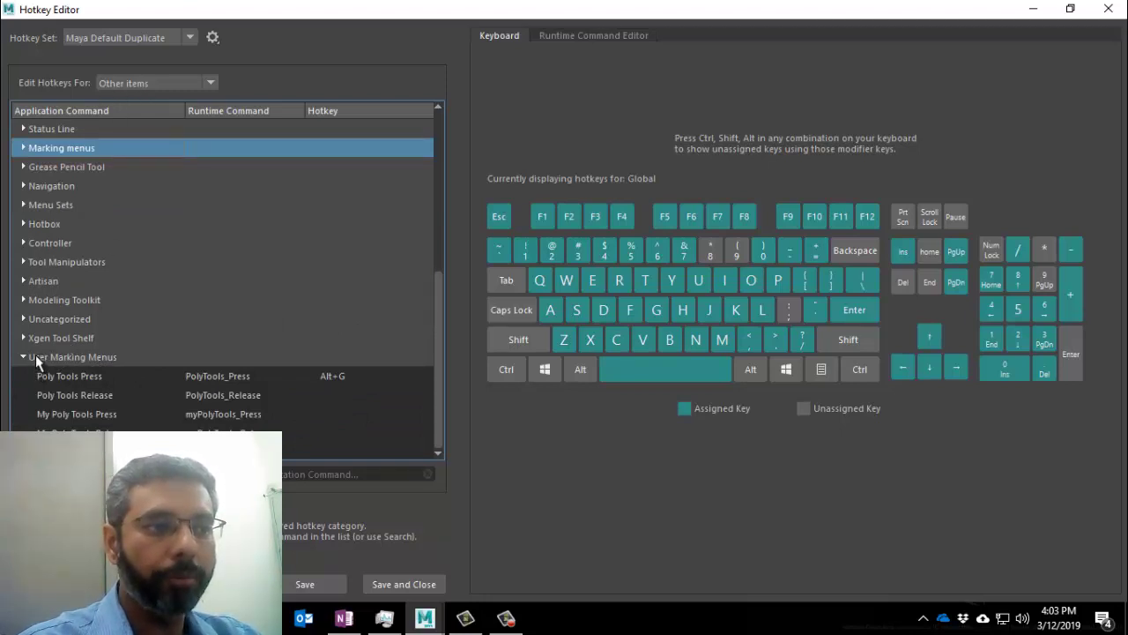
pyautogui.click(196, 414)
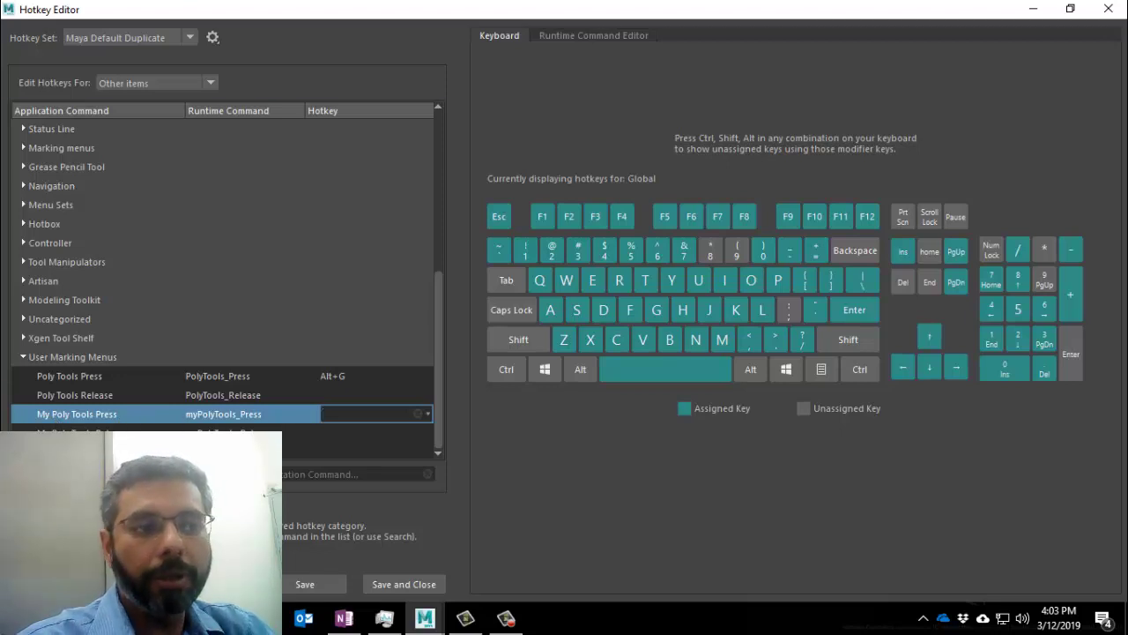
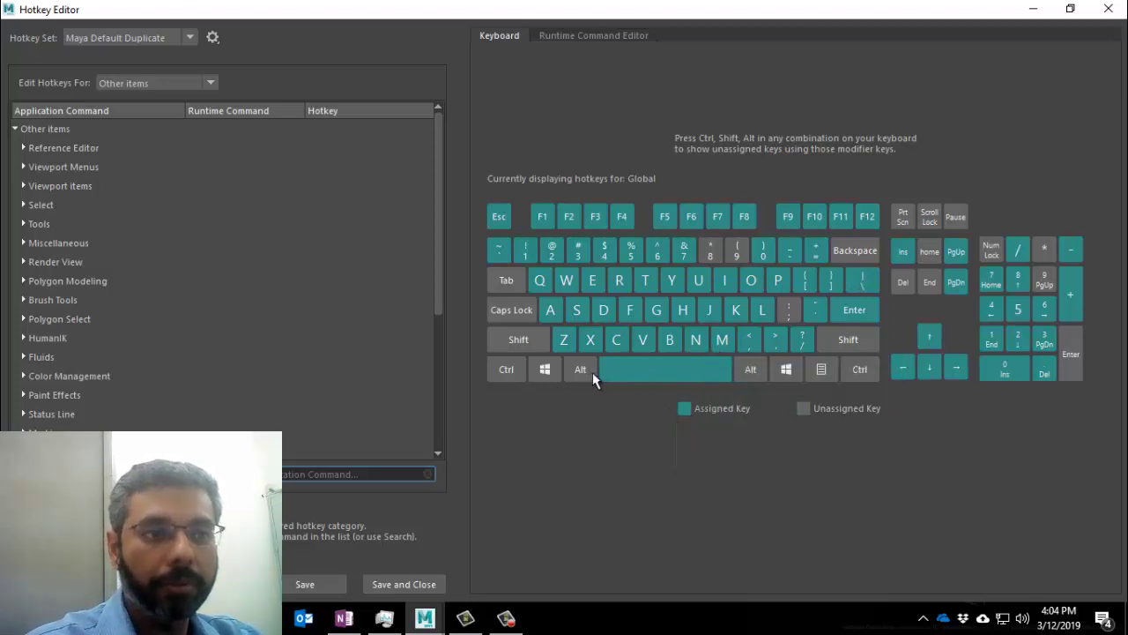
# Step: Check the key combinations assigned with Alt and enter Alt+G as the hotkey for My Poly Tools Press
pyautogui.press('alt')
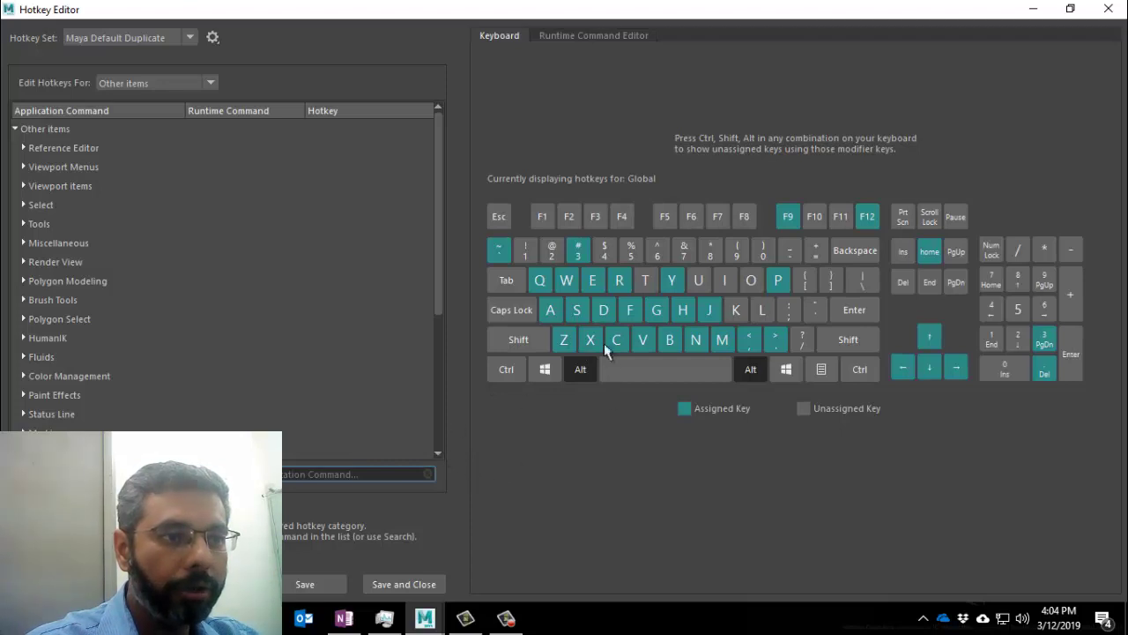
pyautogui.press('alt')
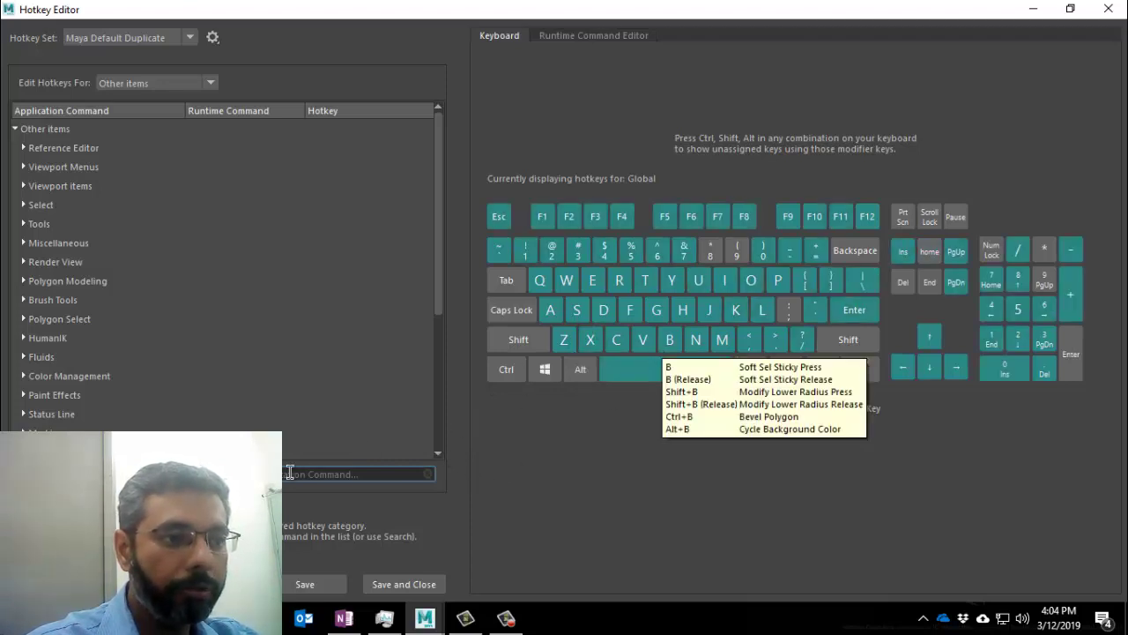
pyautogui.moveTo(439, 281); pyautogui.dragTo(440, 430)
pyautogui.doubleClick(328, 448)
pyautogui.scroll(-1, 187, 423)
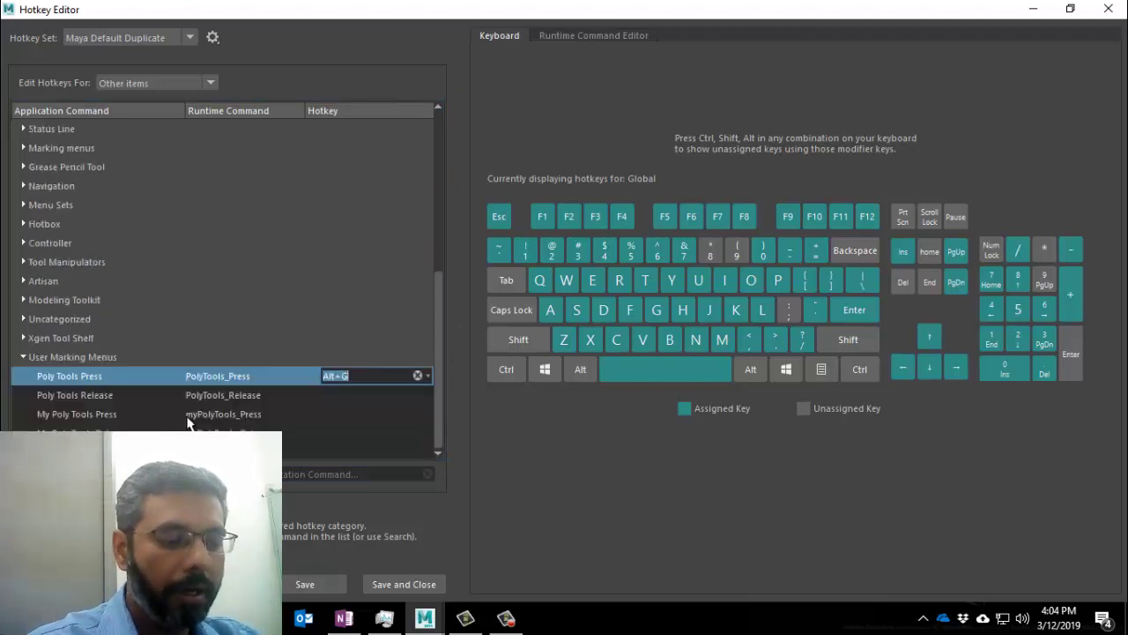
pyautogui.doubleClick(348, 414)
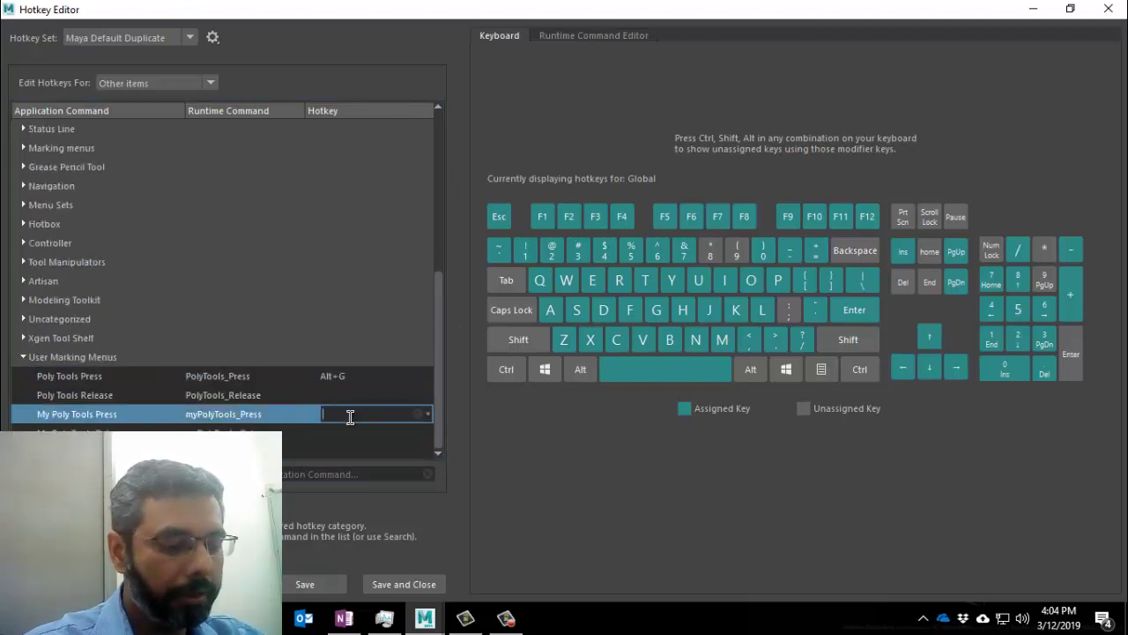
pyautogui.press('alt')
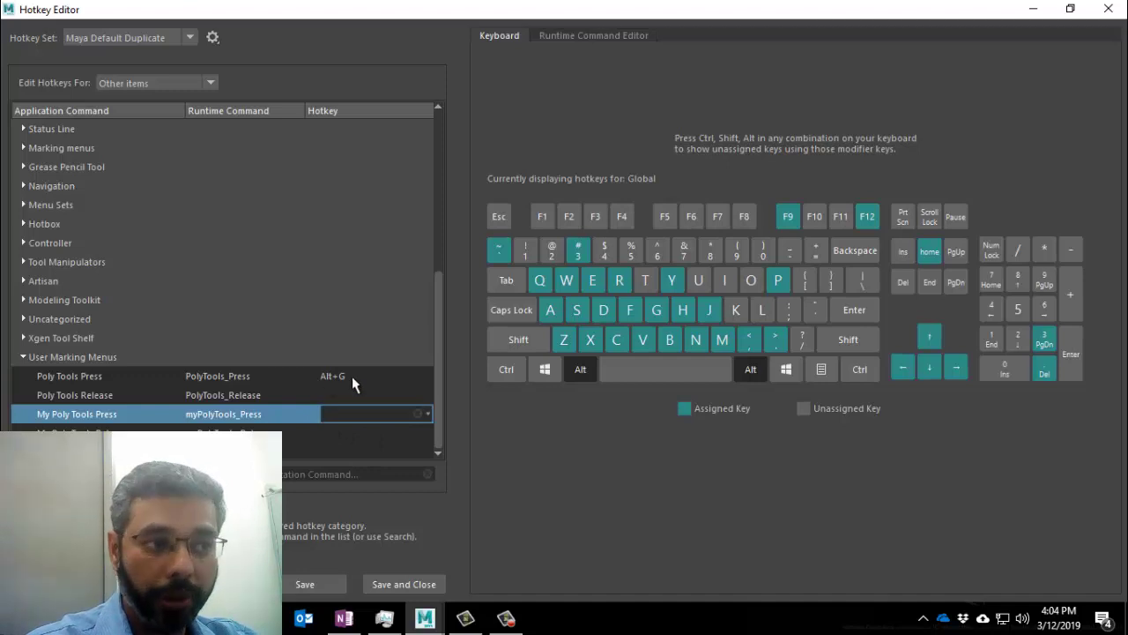
pyautogui.hotkey('alt', 'g')
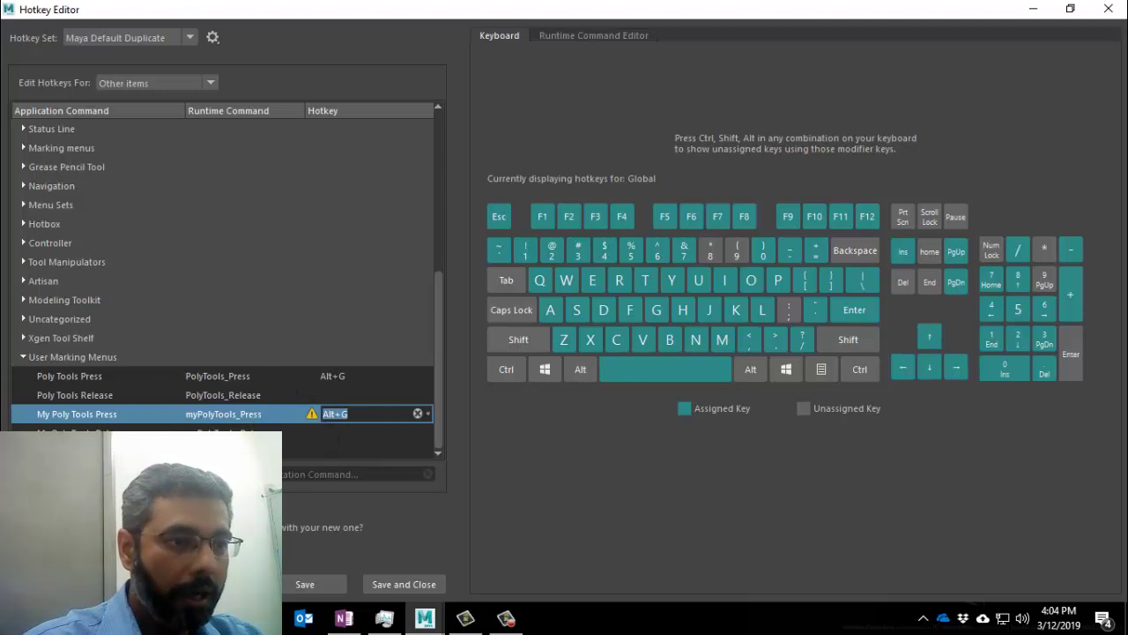
# Step: Clear the My Poly Tools Press hotkey, assign Alt+G to it again, and save the hotkey set
pyautogui.click(355, 414)
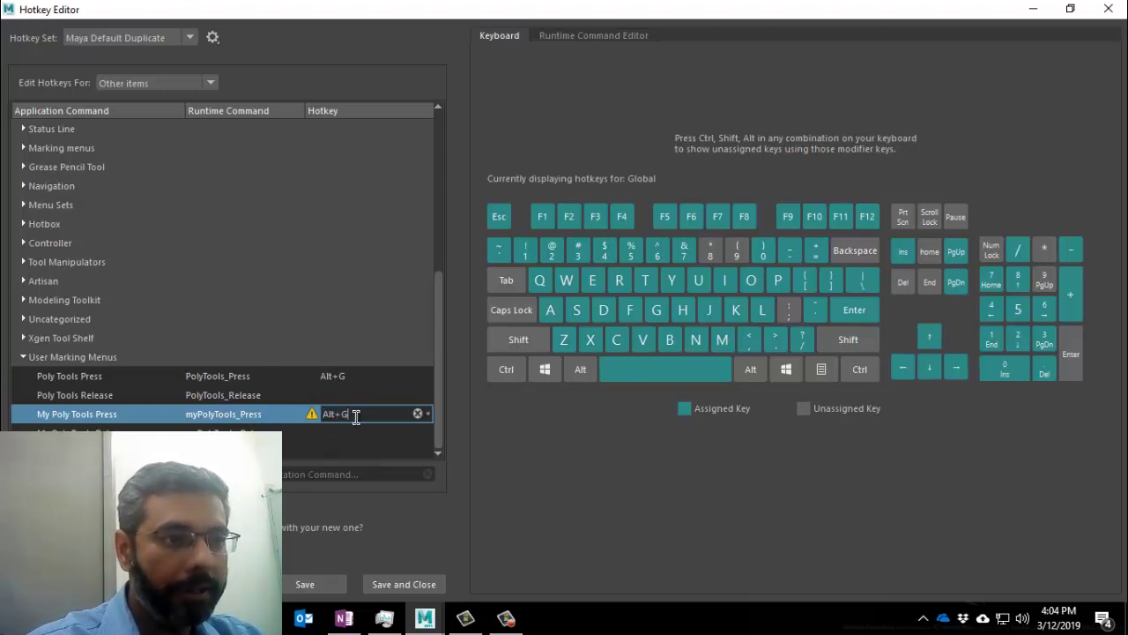
pyautogui.hotkey('ctrl', 'a')
pyautogui.press('BackSpace')
pyautogui.press('alt')
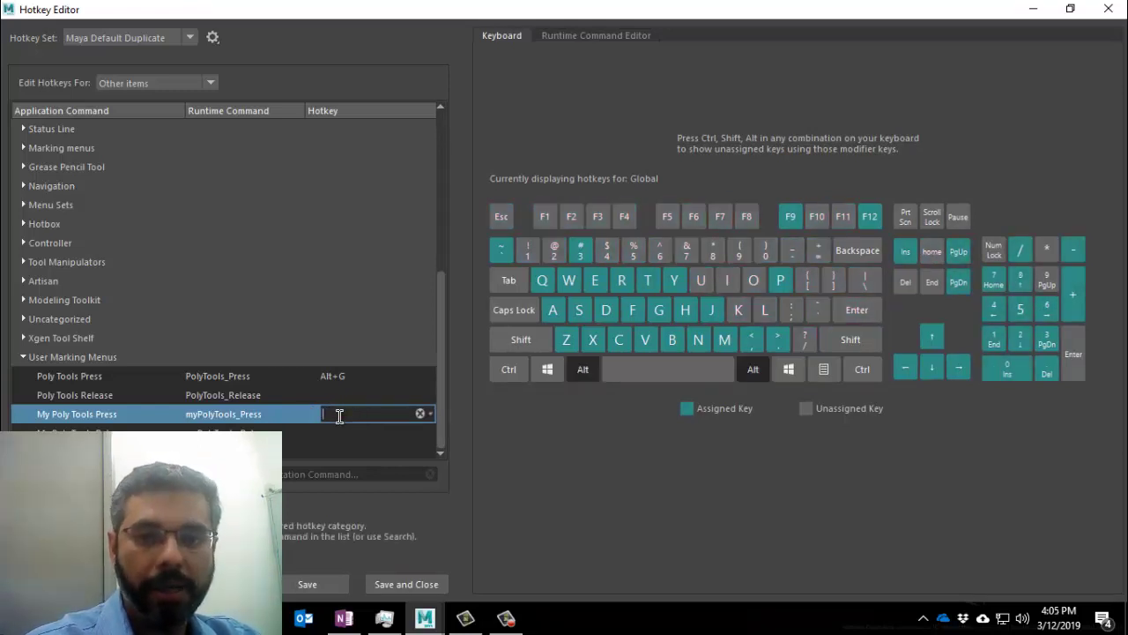
pyautogui.hotkey('alt', 'g')
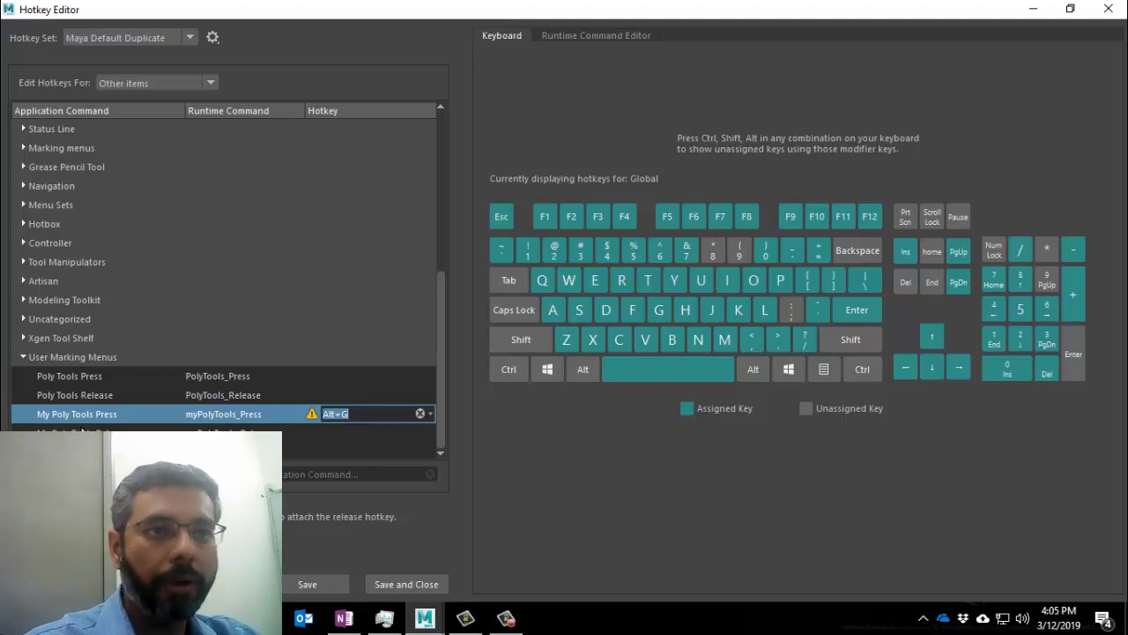
pyautogui.click(304, 587)
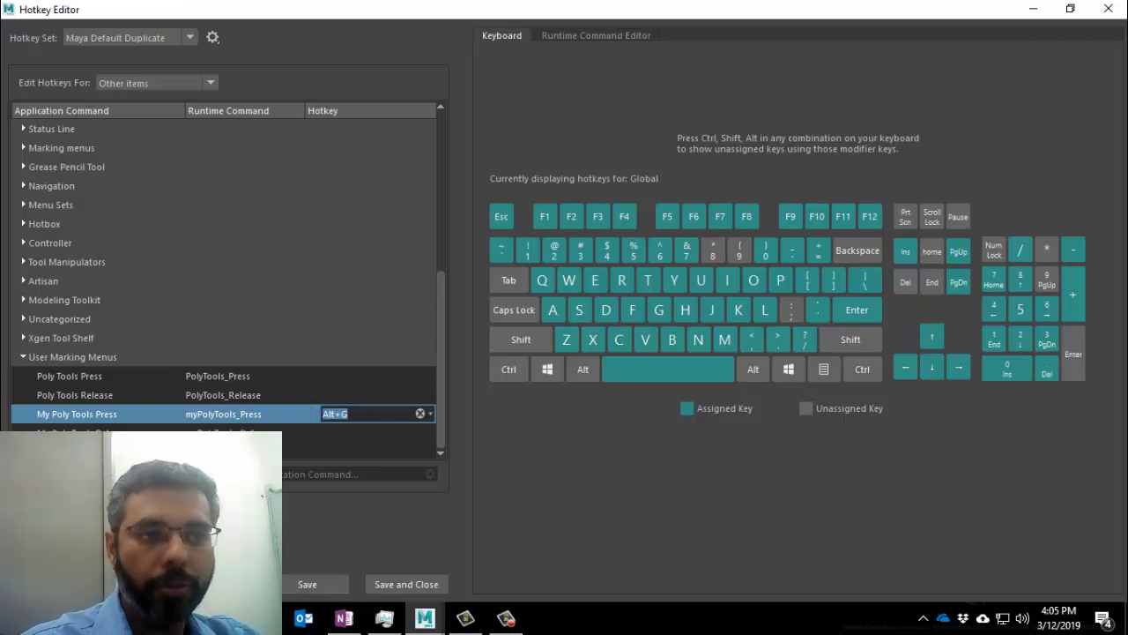
# Step: Minimize the Hotkey Editor, close the Marking Menus window, and bring up the polygon marking menu over the selected cube
pyautogui.click(1034, 9)
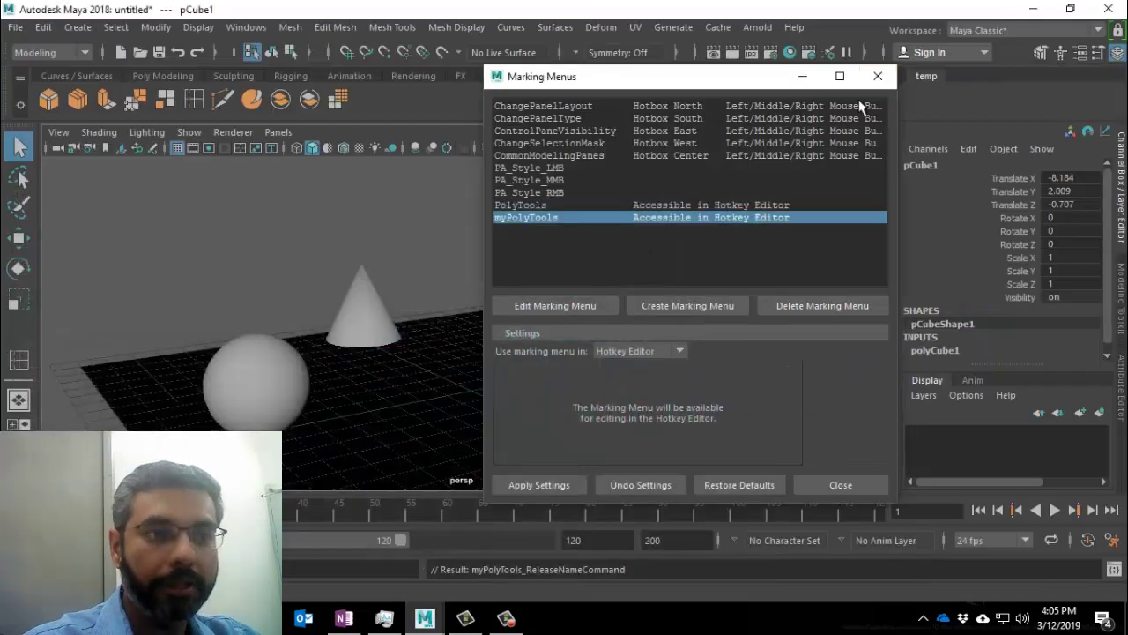
pyautogui.click(875, 74)
pyautogui.keyDown('alt'); pyautogui.moveTo(586, 396); pyautogui.dragTo(554, 293); pyautogui.keyUp('alt')
pyautogui.keyDown('alt'); pyautogui.moveTo(553, 350); pyautogui.dragTo(544, 341); pyautogui.keyUp('alt')
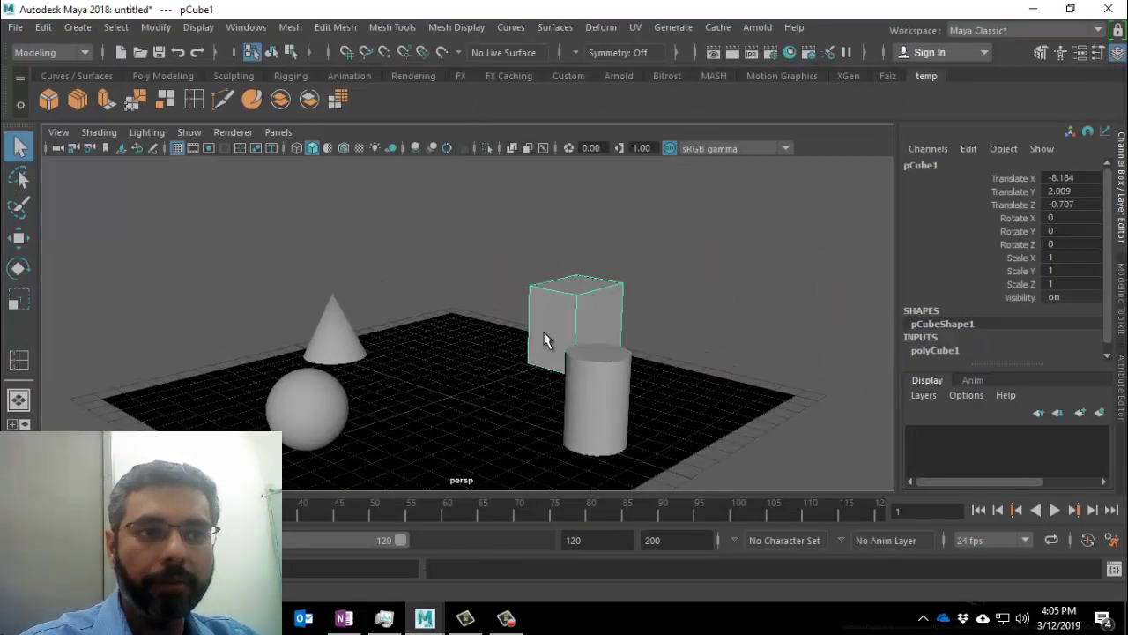
pyautogui.moveTo(578, 302)
pyautogui.keyDown('shift'); pyautogui.mouseDown(button='right')
pyautogui.moveTo(503, 272)
pyautogui.moveTo(567, 252)
pyautogui.moveTo(518, 272)
pyautogui.moveTo(569, 307)
pyautogui.moveTo(577, 269)
pyautogui.moveTo(533, 292)
pyautogui.moveTo(625, 333)
pyautogui.moveTo(577, 257)
pyautogui.moveTo(134, 124)
pyautogui.mouseUp(button='right'); pyautogui.keyUp('shift')
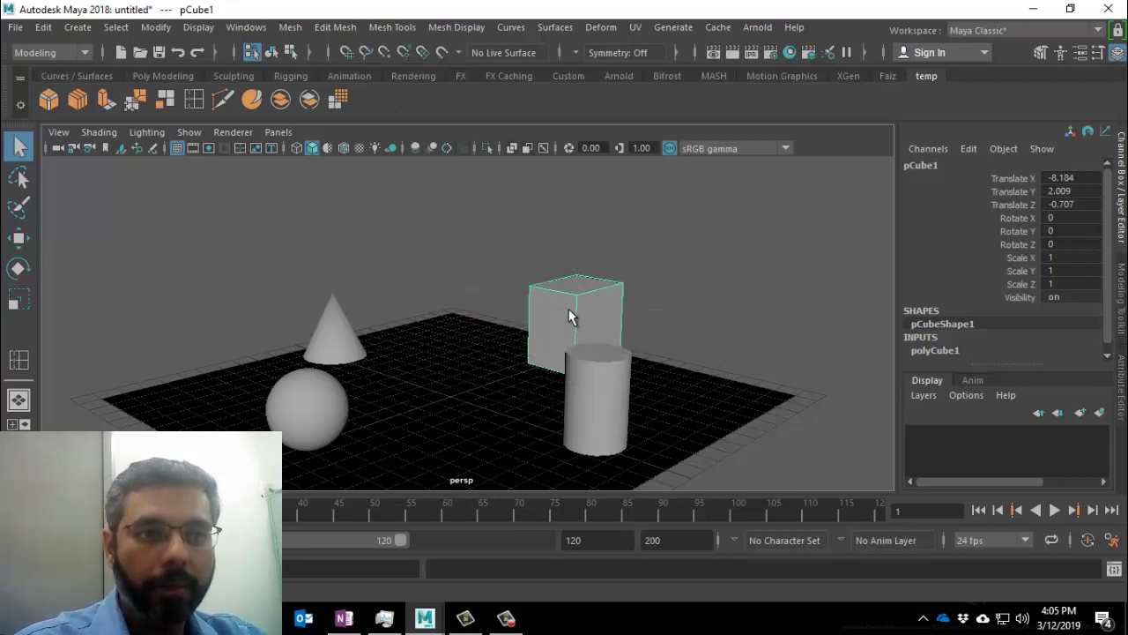
# Step: Try extruding the cube's faces from the marking menu, undo the extrusion, and return to object mode
pyautogui.keyDown('alt'); pyautogui.moveTo(564, 360); pyautogui.dragTo(607, 327); pyautogui.keyUp('alt')
pyautogui.keyDown('shift'); pyautogui.moveTo(683, 333); pyautogui.dragTo(687, 300, button='right'); pyautogui.keyUp('shift')
pyautogui.hotkey('ctrl', 'z')
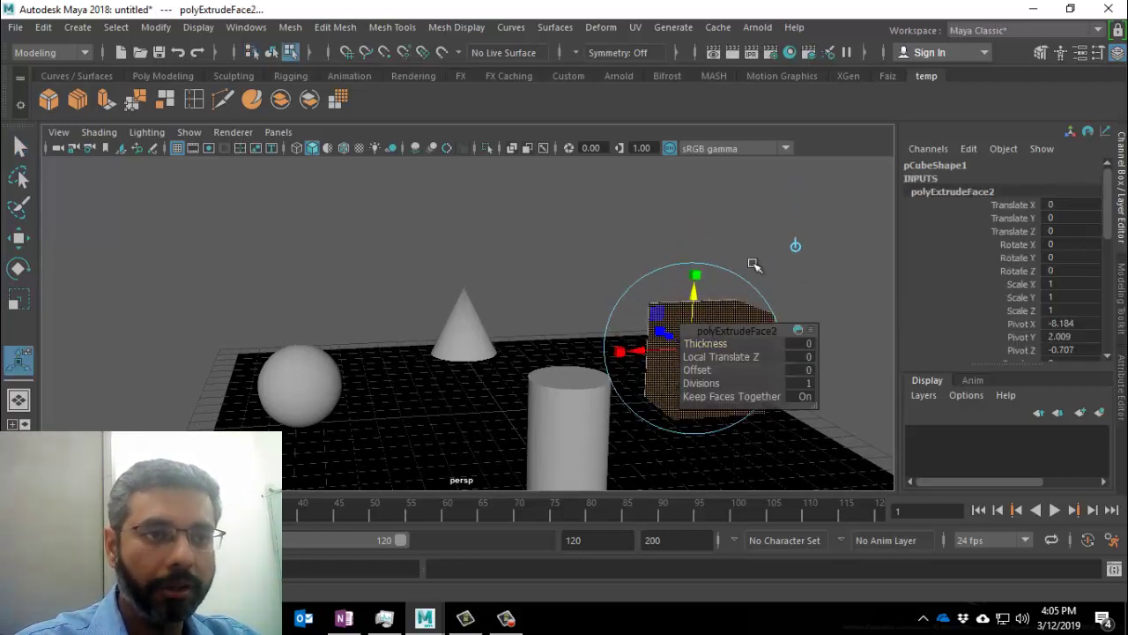
pyautogui.keyDown('alt'); pyautogui.moveTo(668, 321); pyautogui.dragTo(675, 318); pyautogui.keyUp('alt')
pyautogui.hotkey('ctrl', 'z')
pyautogui.moveTo(492, 233); pyautogui.dragTo(508, 236, button='right')
pyautogui.click(509, 240)
# Step: Switch the cube to component selection and test the marking menu on its components
pyautogui.keyDown('alt'); pyautogui.moveTo(614, 294); pyautogui.dragTo(594, 276); pyautogui.keyUp('alt')
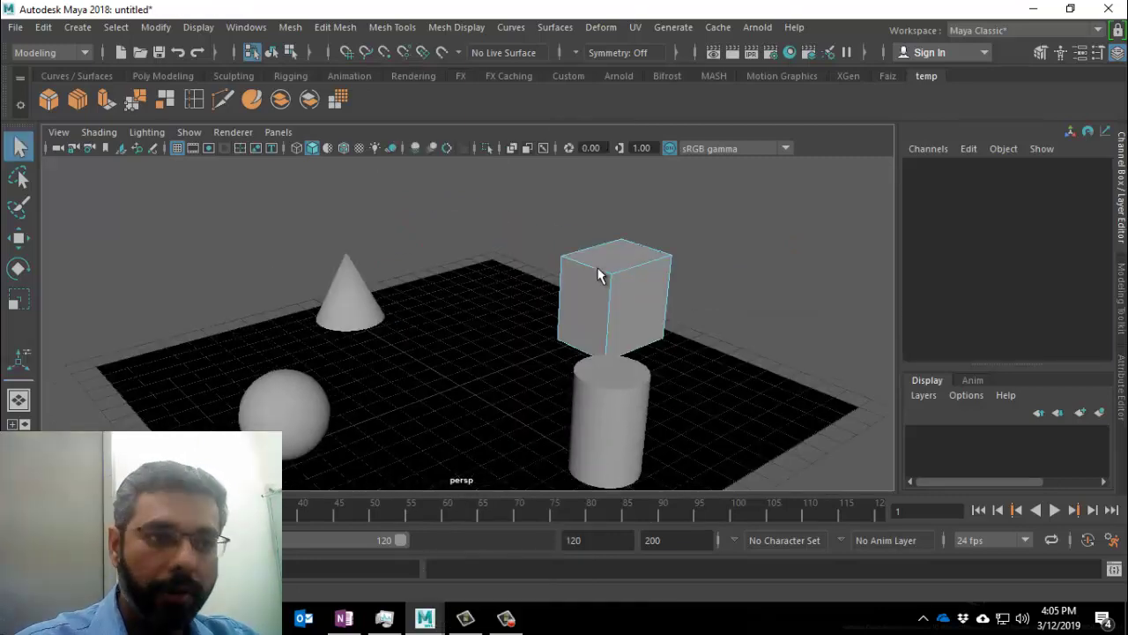
pyautogui.keyDown('alt'); pyautogui.moveTo(605, 259); pyautogui.dragTo(804, 372, button='right'); pyautogui.keyUp('alt')
pyautogui.moveTo(692, 404); pyautogui.dragTo(698, 321)
pyautogui.moveTo(600, 314); pyautogui.dragTo(788, 381)
pyautogui.moveTo(643, 146); pyautogui.dragTo(655, 224, button='right')
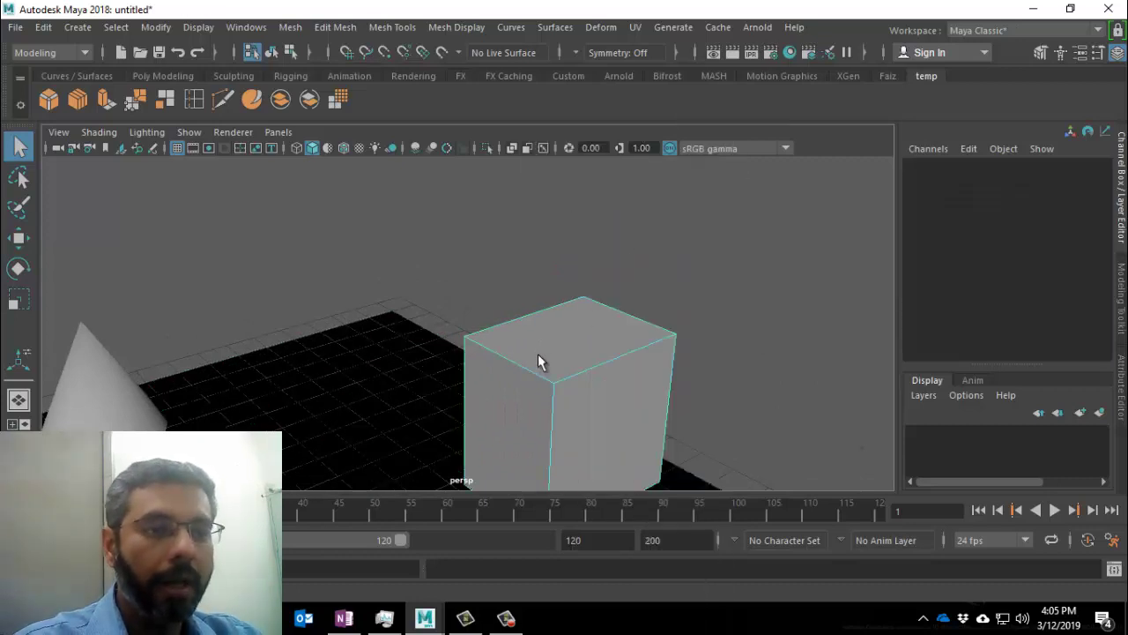
pyautogui.keyDown('alt'); pyautogui.moveTo(589, 415); pyautogui.dragTo(431, 327, button='right'); pyautogui.keyUp('alt')
pyautogui.keyDown('alt'); pyautogui.moveTo(431, 327); pyautogui.dragTo(65, 339); pyautogui.keyUp('alt')
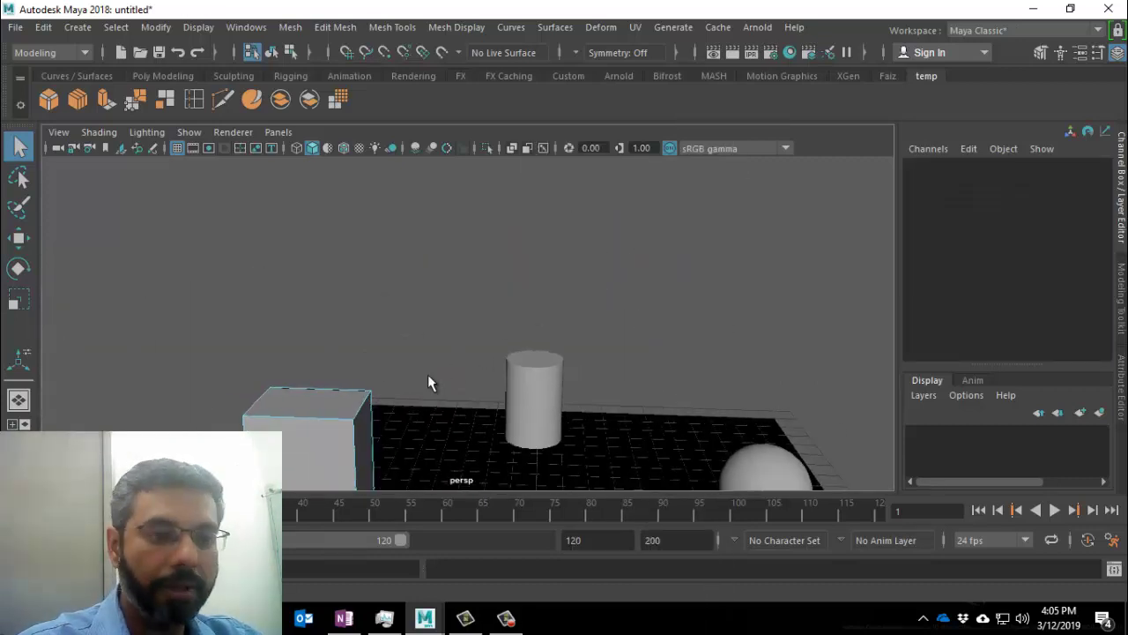
pyautogui.click(307, 421)
pyautogui.moveTo(582, 368)
pyautogui.keyDown('alt'); pyautogui.mouseDown()
pyautogui.moveTo(611, 512)
pyautogui.moveTo(385, 423)
pyautogui.moveTo(692, 260)
pyautogui.moveTo(555, 414)
pyautogui.moveTo(582, 363)
pyautogui.mouseUp(); pyautogui.keyUp('alt')
pyautogui.keyDown('shift'); pyautogui.moveTo(579, 282); pyautogui.dragTo(574, 188, button='right'); pyautogui.keyUp('shift')
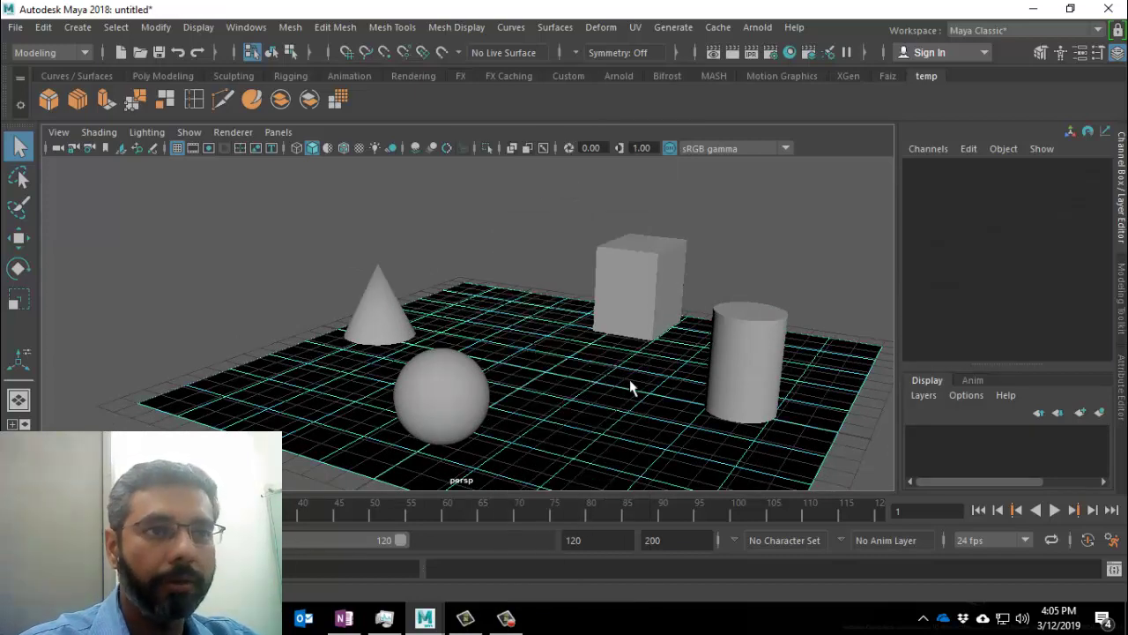
# Step: Return the ground plane to object mode, select it, and bring up the marking menu over it
pyautogui.keyDown('alt'); pyautogui.moveTo(628, 385); pyautogui.dragTo(554, 428); pyautogui.keyUp('alt')
pyautogui.moveTo(435, 252); pyautogui.dragTo(529, 388)
pyautogui.keyDown('alt'); pyautogui.moveTo(529, 388); pyautogui.dragTo(364, 192); pyautogui.keyUp('alt')
pyautogui.moveTo(388, 197); pyautogui.dragTo(429, 211, button='right')
pyautogui.click(430, 211)
pyautogui.keyDown('alt'); pyautogui.moveTo(430, 212); pyautogui.dragTo(437, 310); pyautogui.keyUp('alt')
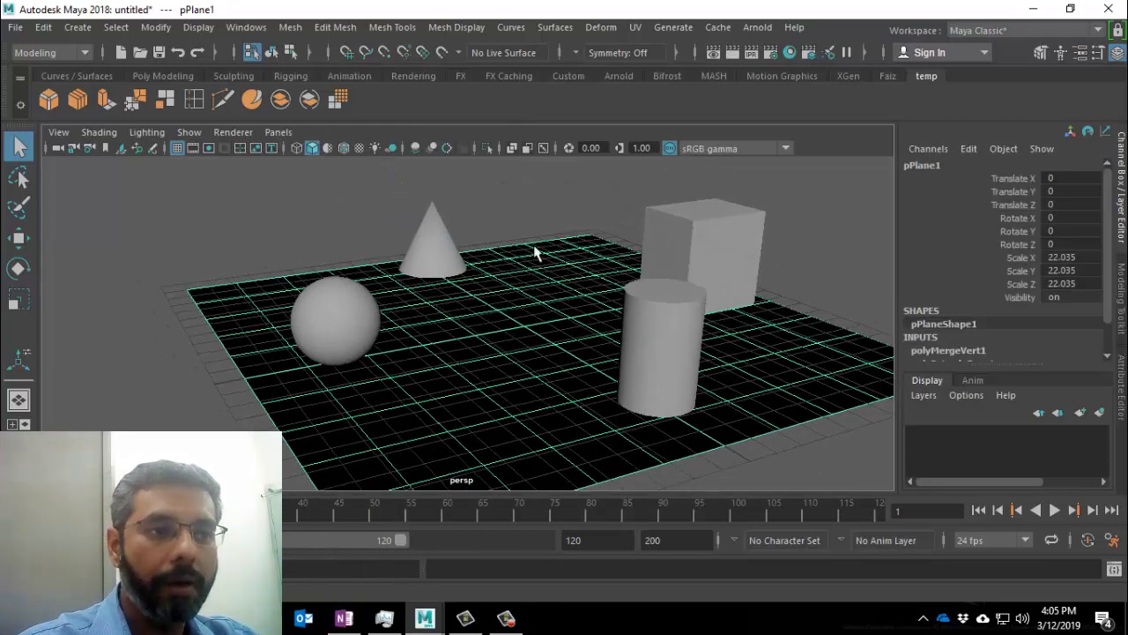
pyautogui.keyDown('alt'); pyautogui.moveTo(579, 293); pyautogui.dragTo(552, 320); pyautogui.keyUp('alt')
pyautogui.moveTo(520, 297)
pyautogui.keyDown('shift'); pyautogui.mouseDown(button='right')
pyautogui.moveTo(507, 262)
pyautogui.moveTo(467, 295)
pyautogui.moveTo(467, 273)
pyautogui.moveTo(605, 330)
pyautogui.moveTo(582, 299)
pyautogui.moveTo(583, 319)
pyautogui.moveTo(440, 298)
pyautogui.moveTo(573, 284)
pyautogui.moveTo(520, 295)
pyautogui.moveTo(524, 264)
pyautogui.moveTo(502, 275)
pyautogui.moveTo(514, 300)
pyautogui.moveTo(538, 292)
pyautogui.moveTo(507, 309)
pyautogui.moveTo(526, 301)
pyautogui.moveTo(518, 269)
pyautogui.moveTo(564, 297)
pyautogui.moveTo(517, 312)
pyautogui.mouseUp(button='right'); pyautogui.keyUp('shift')
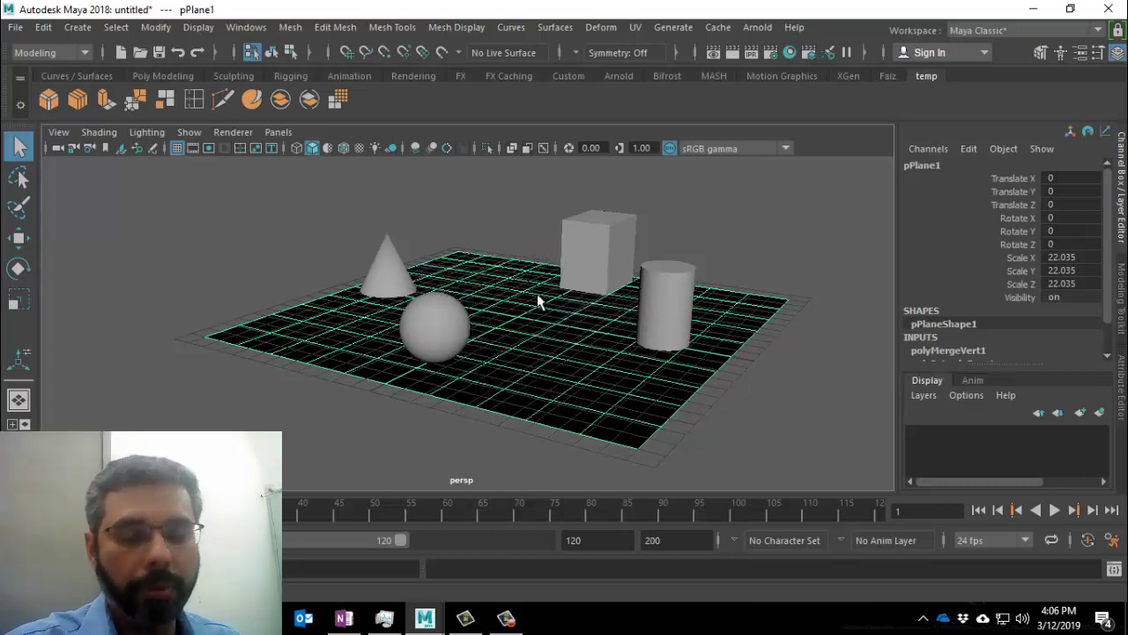